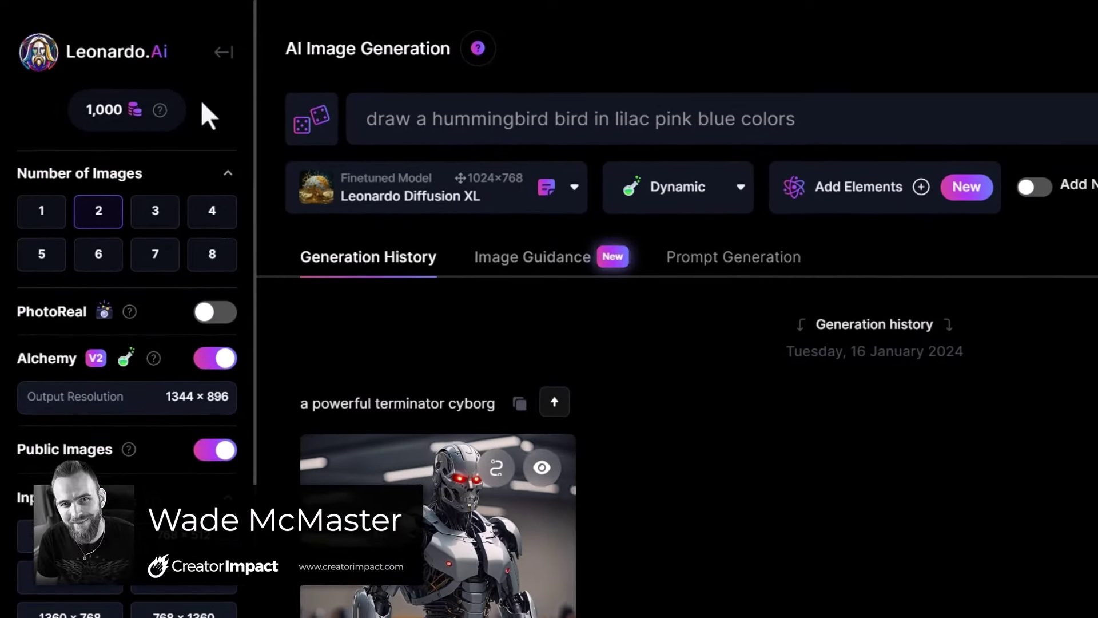
Scroll through the generation settings and history, then return to the Leonardo.Ai Home dashboard
{"action": "scroll", "coordinate": [206, 286], "scroll_direction": "down", "scroll_amount": 5}
{"action": "scroll", "coordinate": [200, 366], "scroll_direction": "up", "scroll_amount": 4}
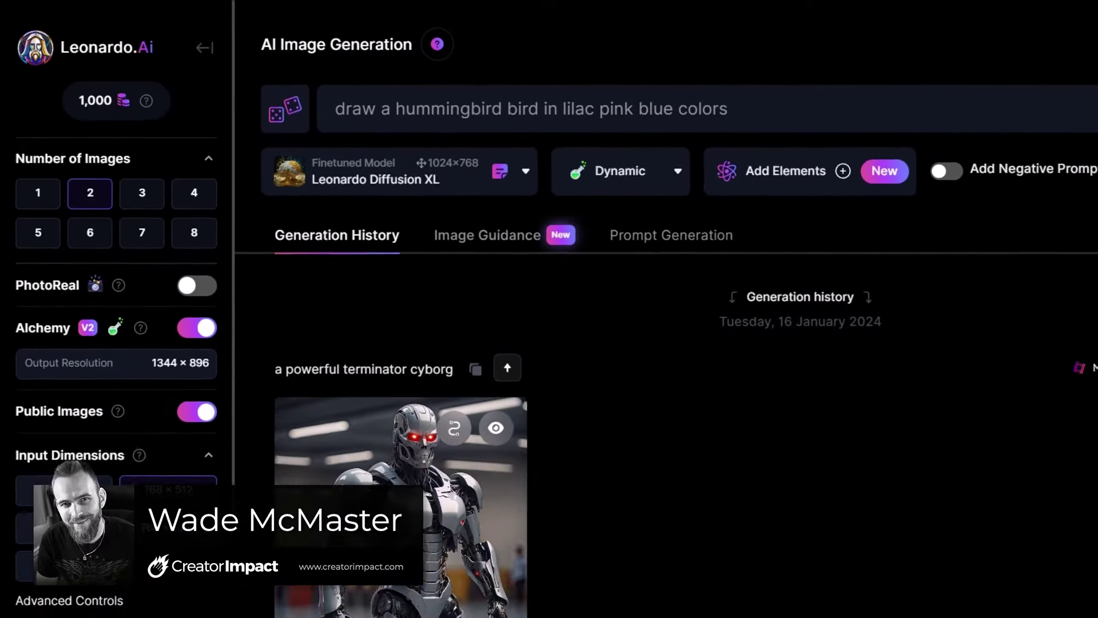
{"action": "scroll", "coordinate": [1066, 351], "scroll_direction": "down", "scroll_amount": 4}
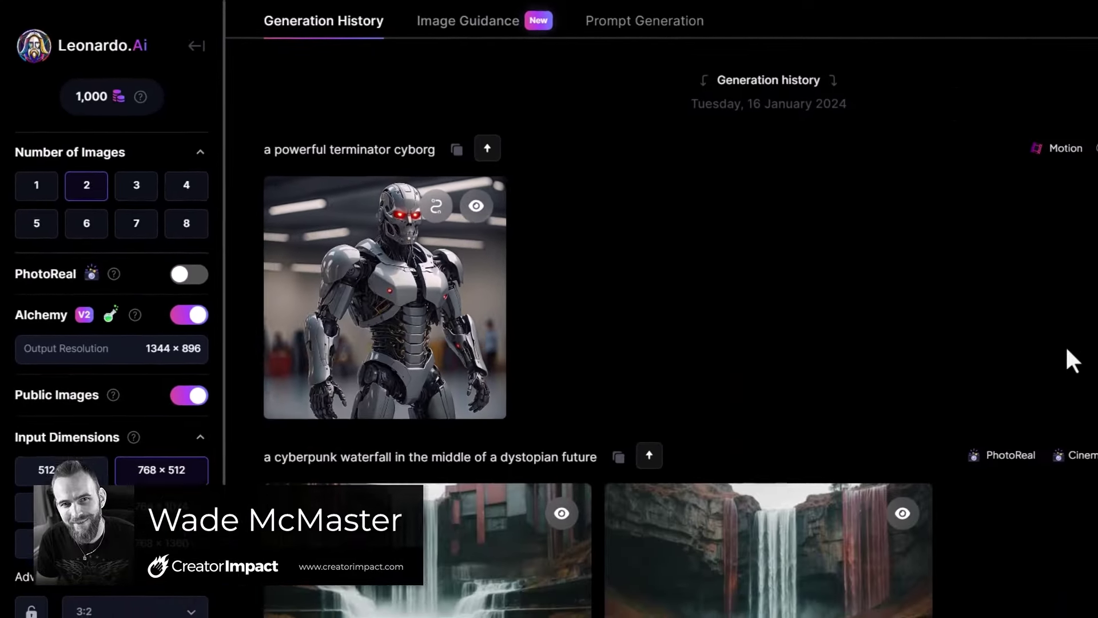
{"action": "scroll", "coordinate": [978, 343], "scroll_direction": "up", "scroll_amount": 4}
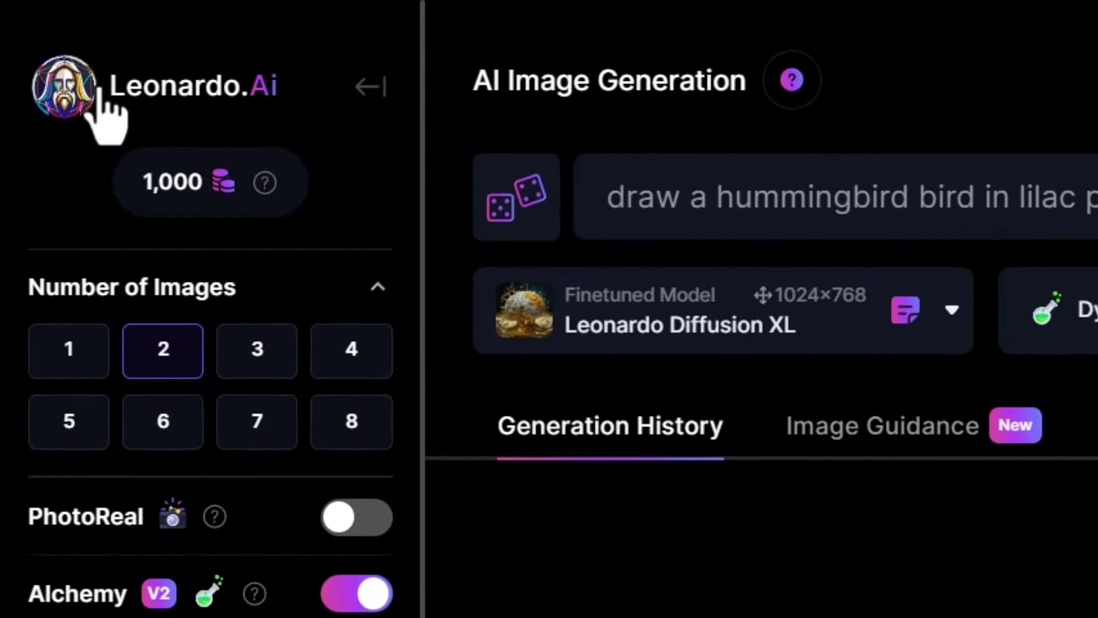
{"action": "left_click", "coordinate": [43, 38]}
{"action": "scroll", "coordinate": [109, 114], "scroll_direction": "down", "scroll_amount": 10}
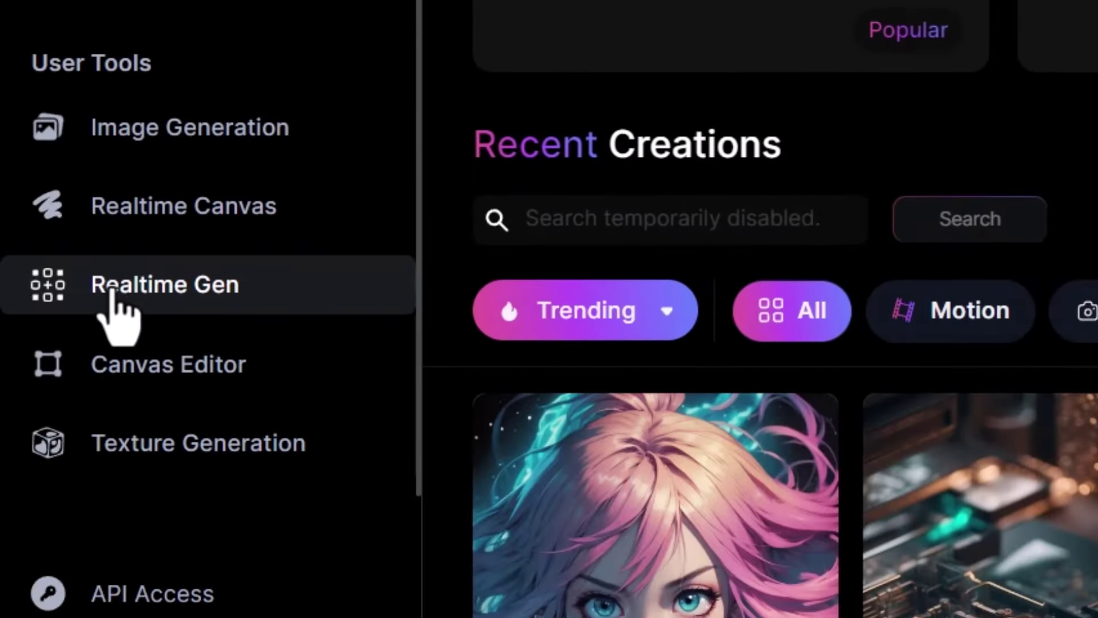
Launch Realtime Gen from the User Tools list
{"action": "left_click", "coordinate": [187, 289]}
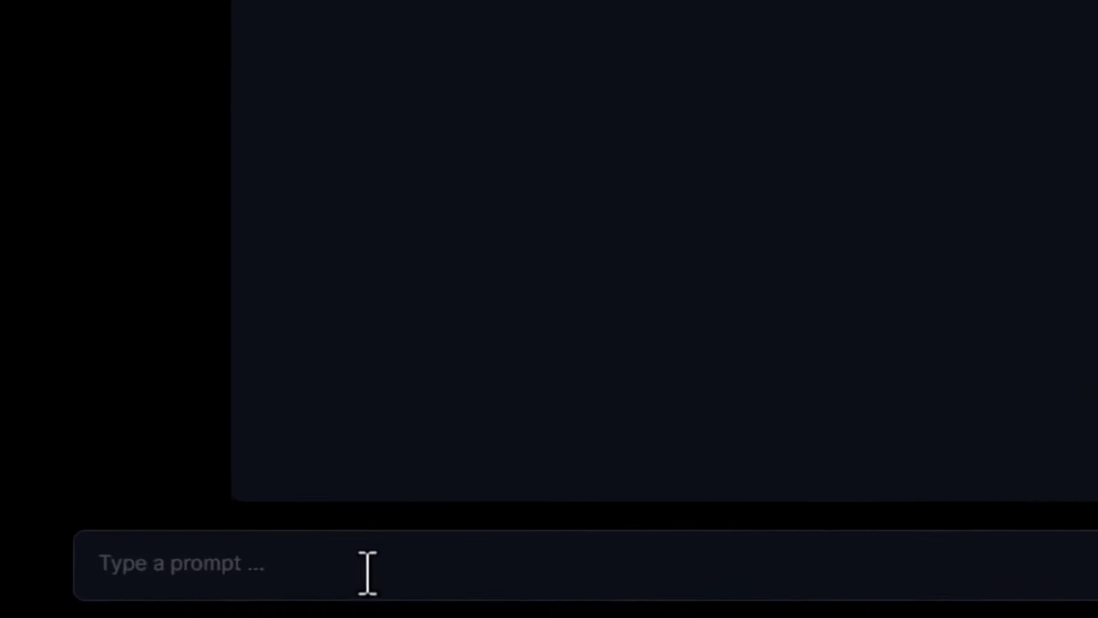
Enter the prompt 'a mutant orc with slimey green skin', briefly adding then removing ', anime style'
{"action": "left_click", "coordinate": [390, 559]}
{"action": "type", "text": "a mutant orc"}
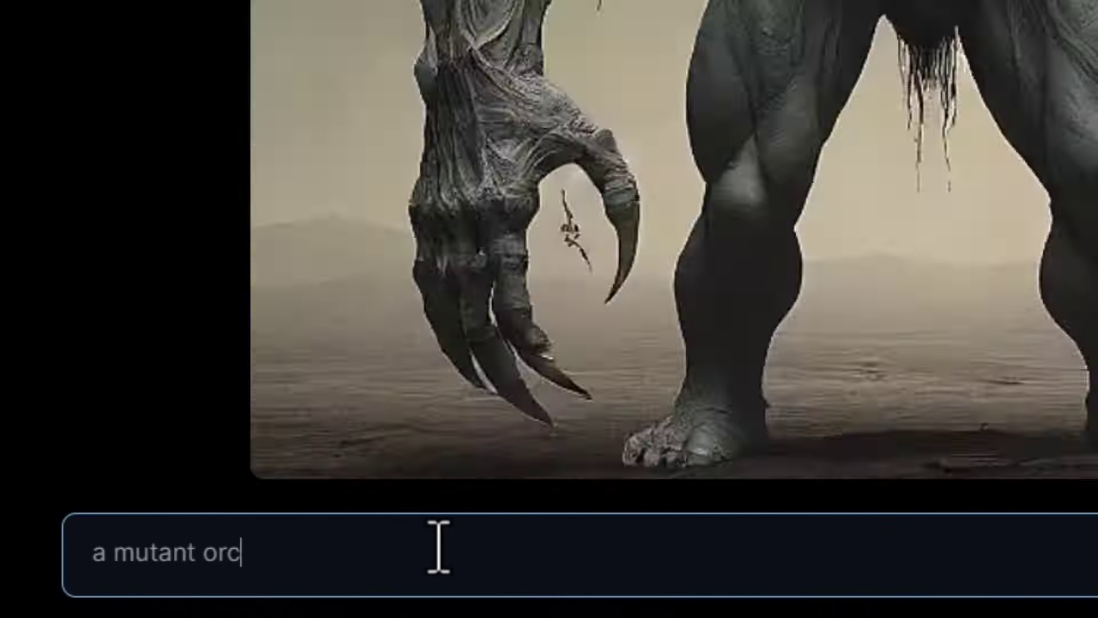
{"action": "type", "text": " with slimey green skin"}
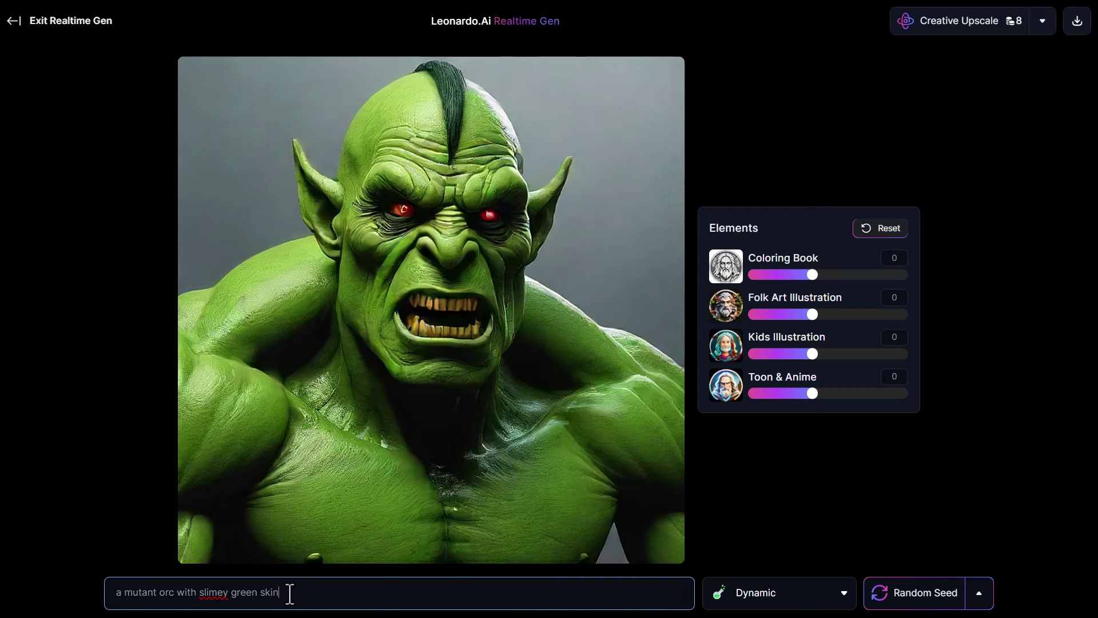
{"action": "type", "text": "me style"}
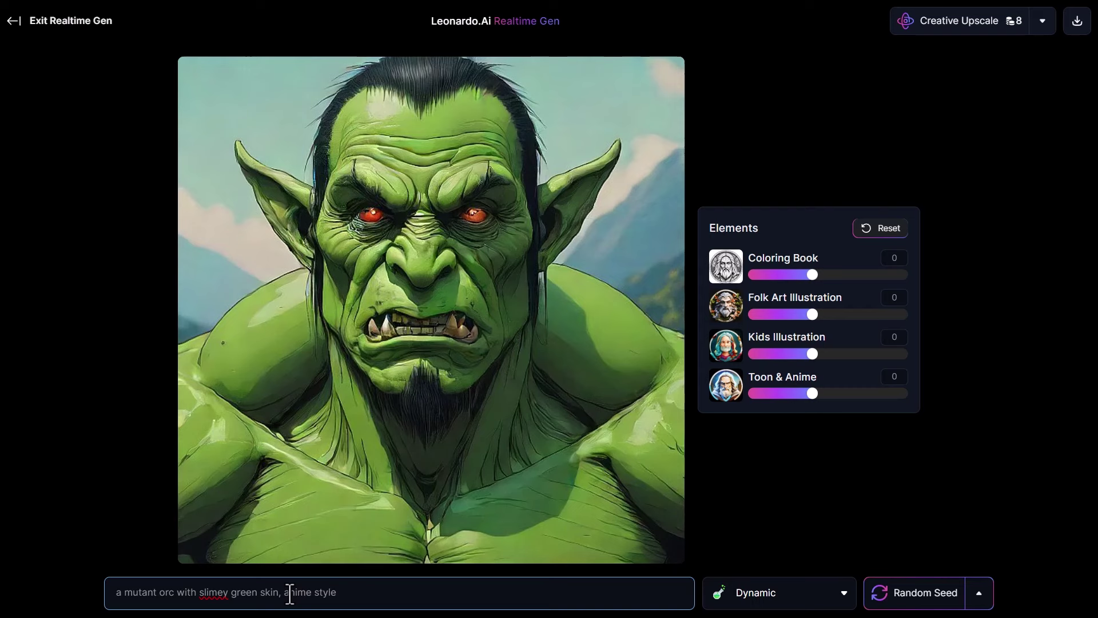
{"action": "key", "text": "BackSpace"}
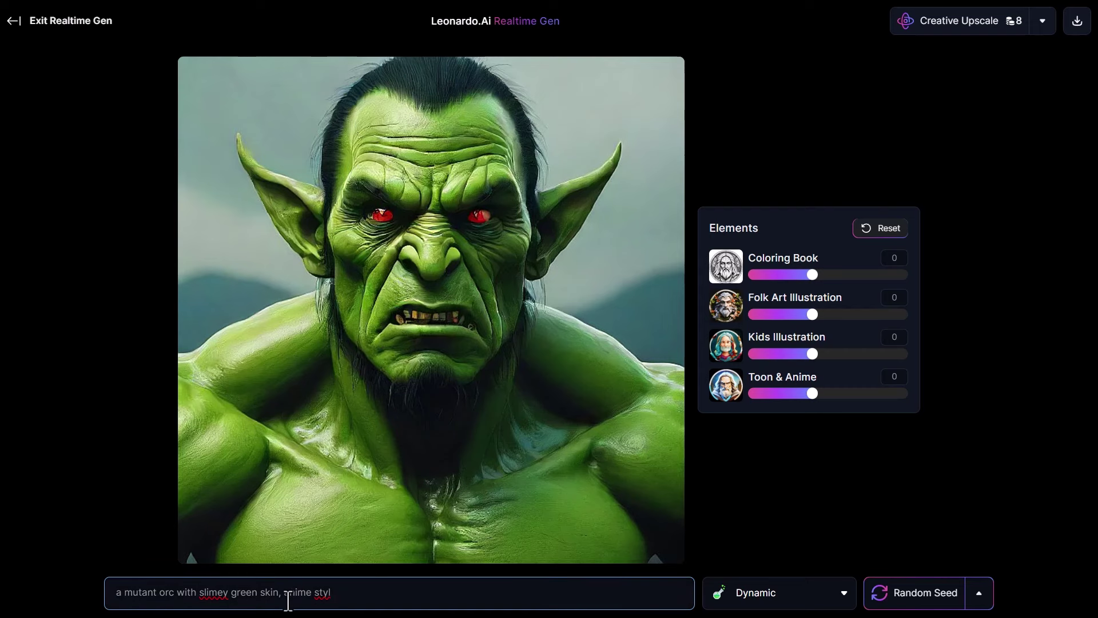
{"action": "left_click_drag", "start_coordinate": [279, 600], "coordinate": [417, 584]}
{"action": "key", "text": "BackSpace"}
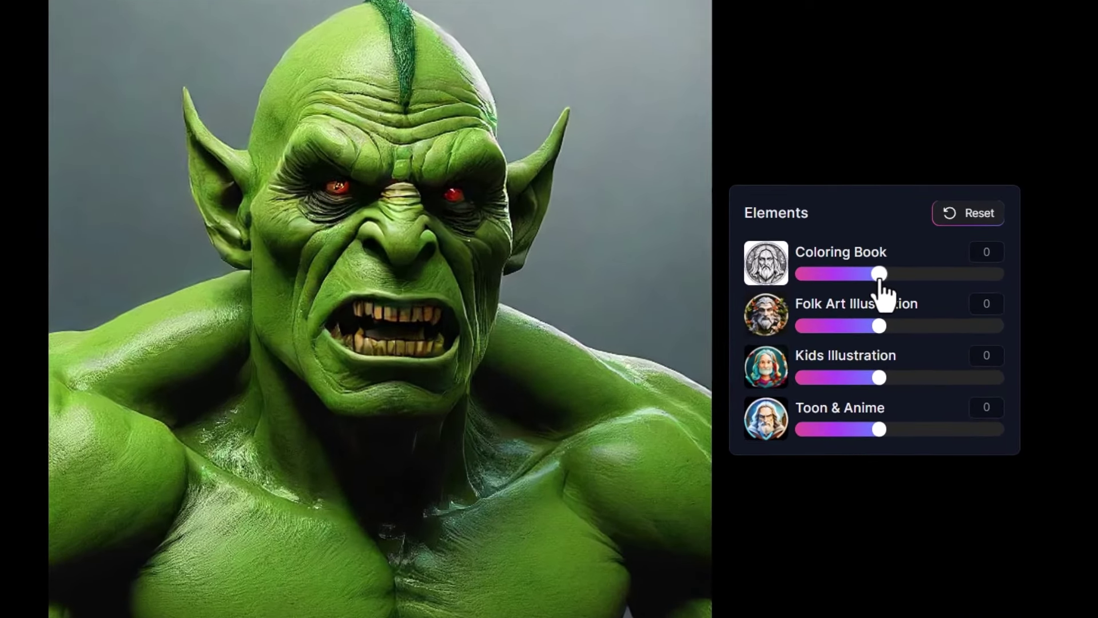
Try the Coloring Book, Kids Illustration and Folk Art elements, resetting Coloring Book and Folk Art to 0
{"action": "left_click_drag", "start_coordinate": [819, 276], "coordinate": [941, 285]}
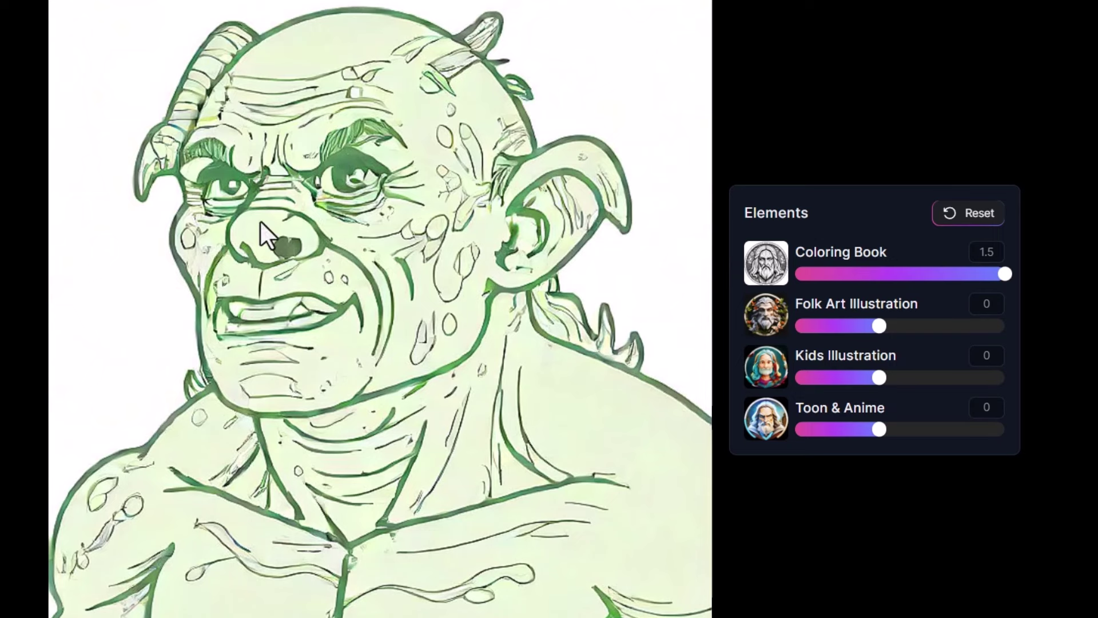
{"action": "left_click", "coordinate": [879, 275]}
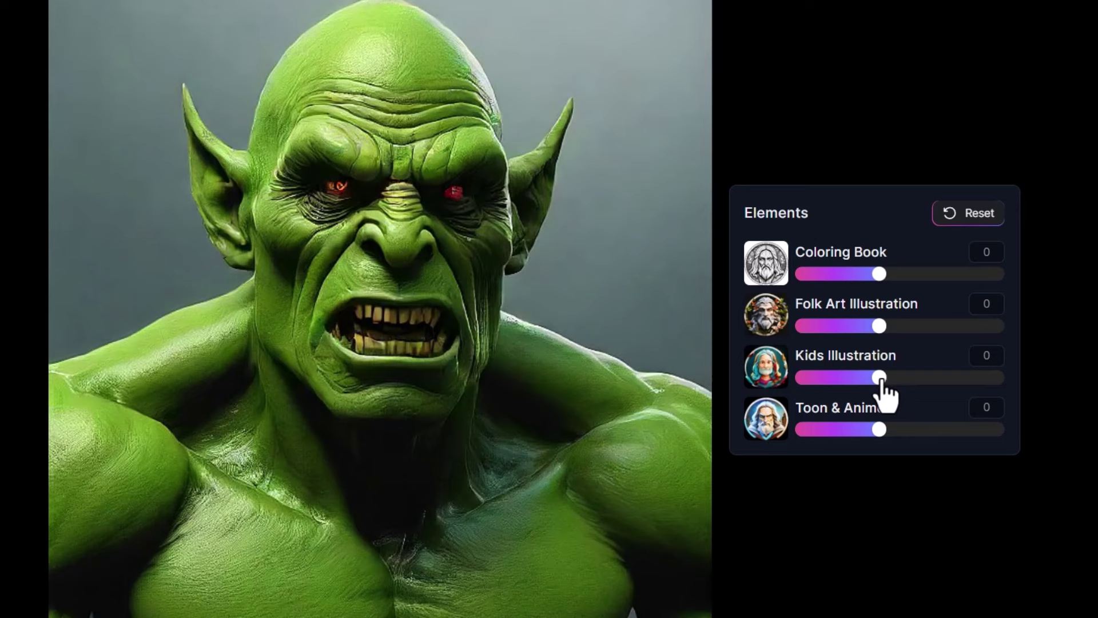
{"action": "left_click_drag", "start_coordinate": [881, 378], "coordinate": [980, 378]}
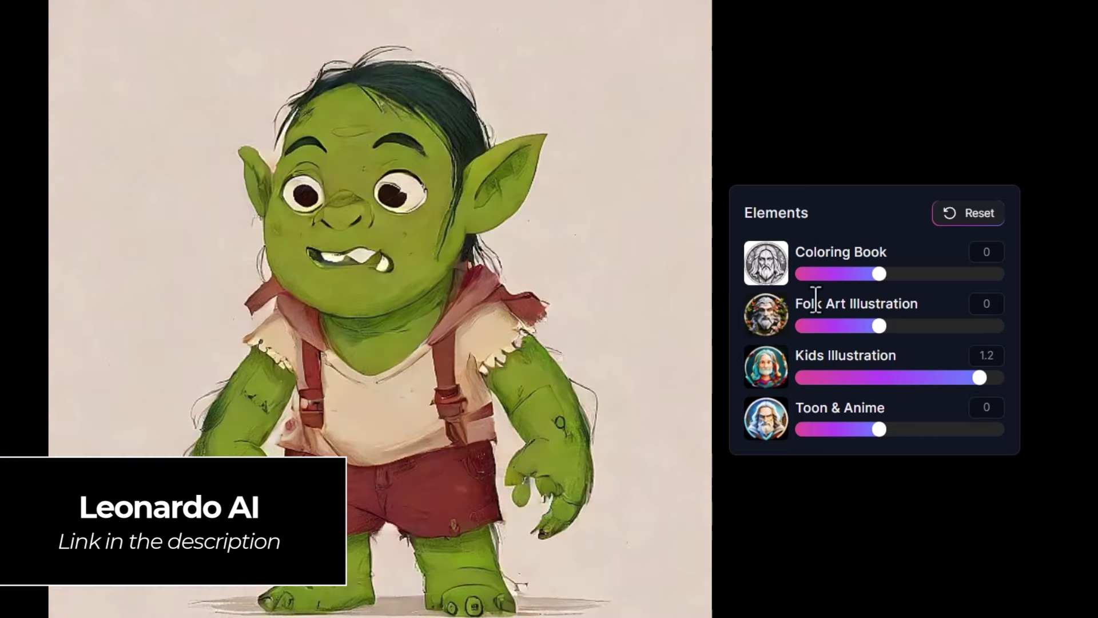
{"action": "left_click_drag", "start_coordinate": [879, 325], "coordinate": [821, 326]}
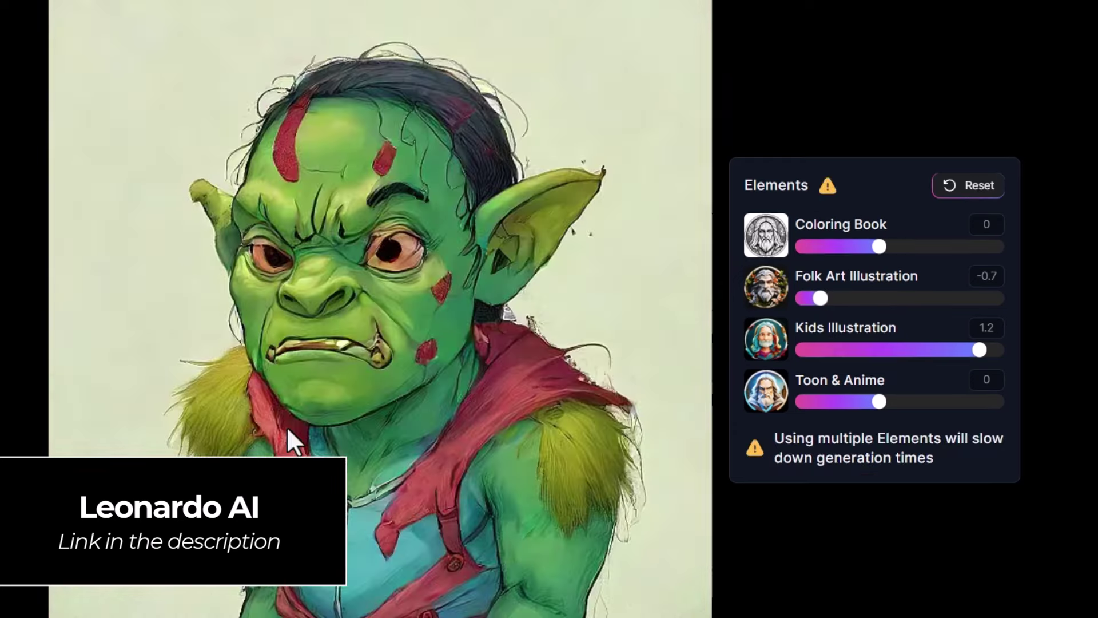
{"action": "left_click", "coordinate": [879, 299]}
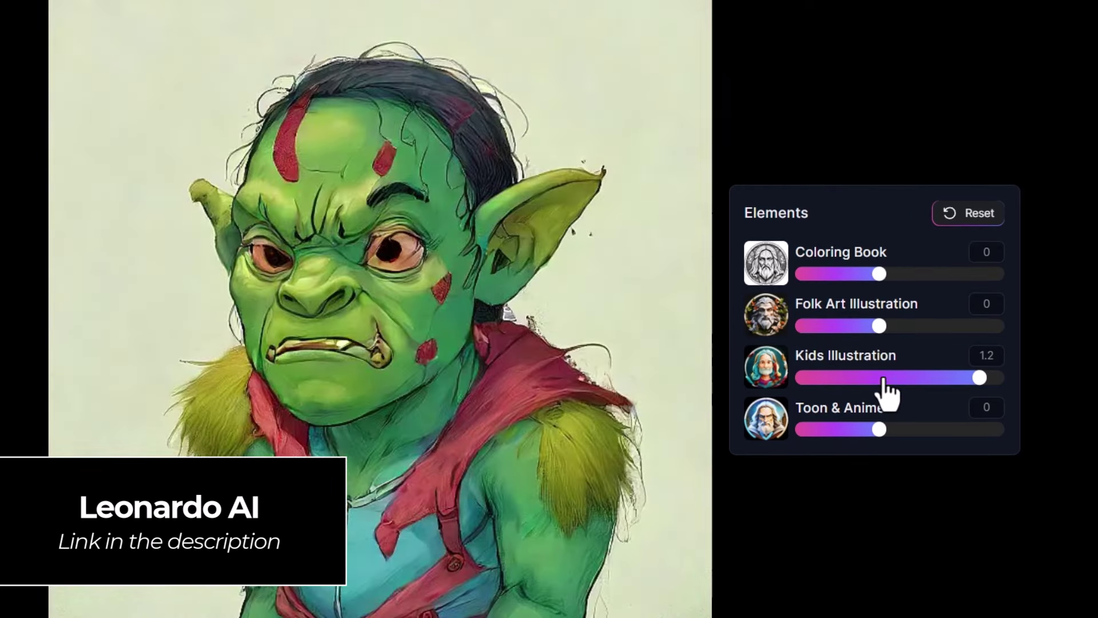
Set Toon & Anime to 0.7 and Kids Illustration to -0.3
{"action": "left_click", "coordinate": [887, 377]}
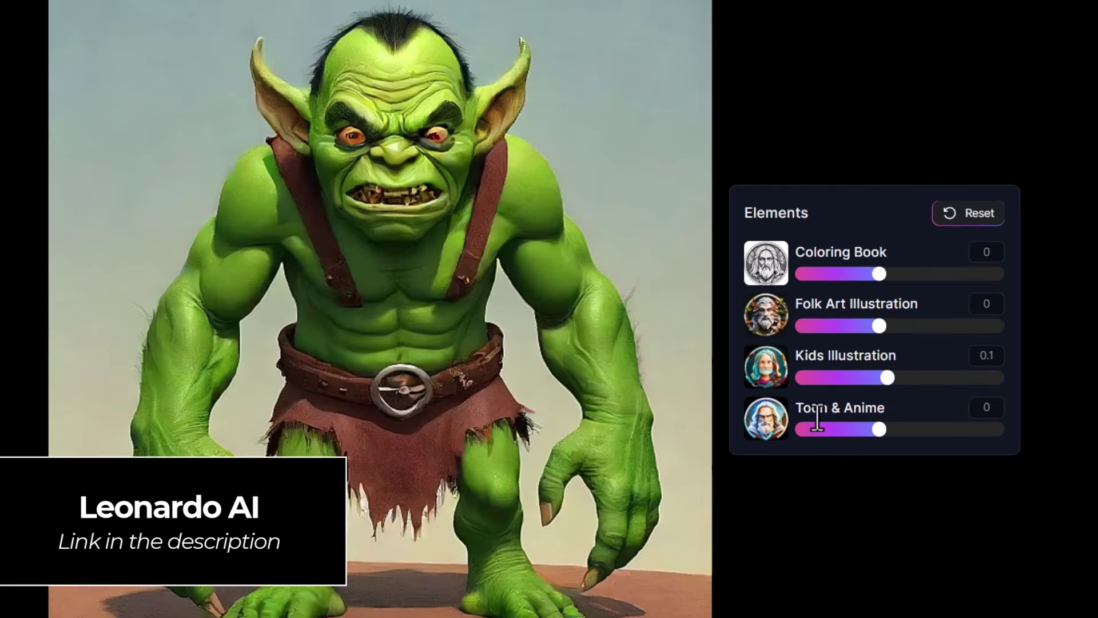
{"action": "left_click", "coordinate": [937, 429]}
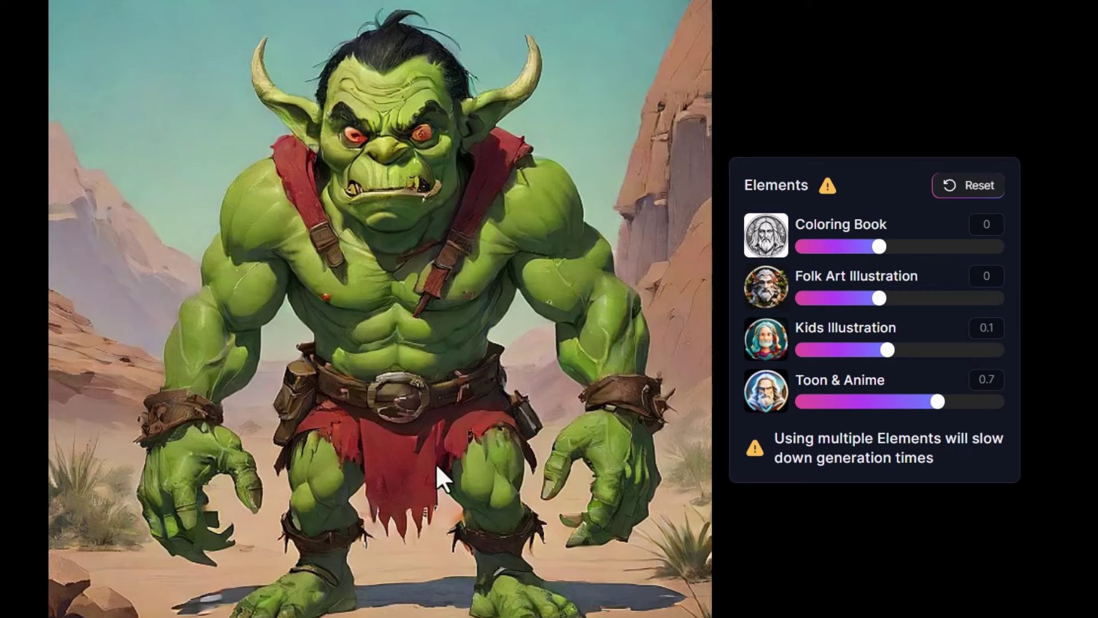
{"action": "left_click", "coordinate": [853, 350]}
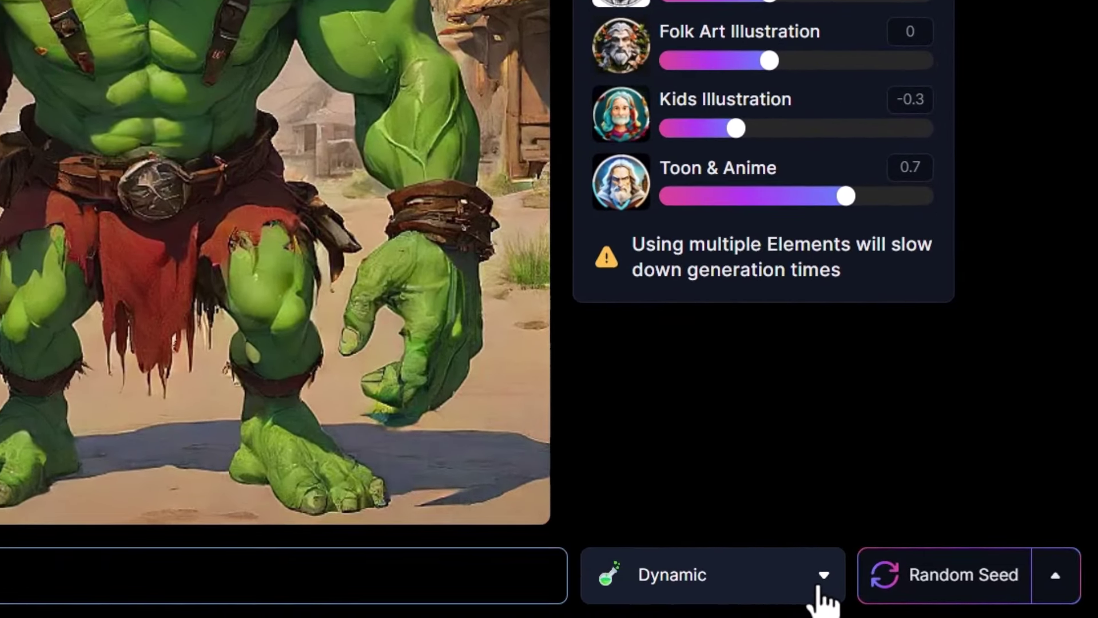
Compare the Anime, Cinematic, Photography and Sketch Color styles, settling on Cinematic
{"action": "left_click", "coordinate": [819, 589]}
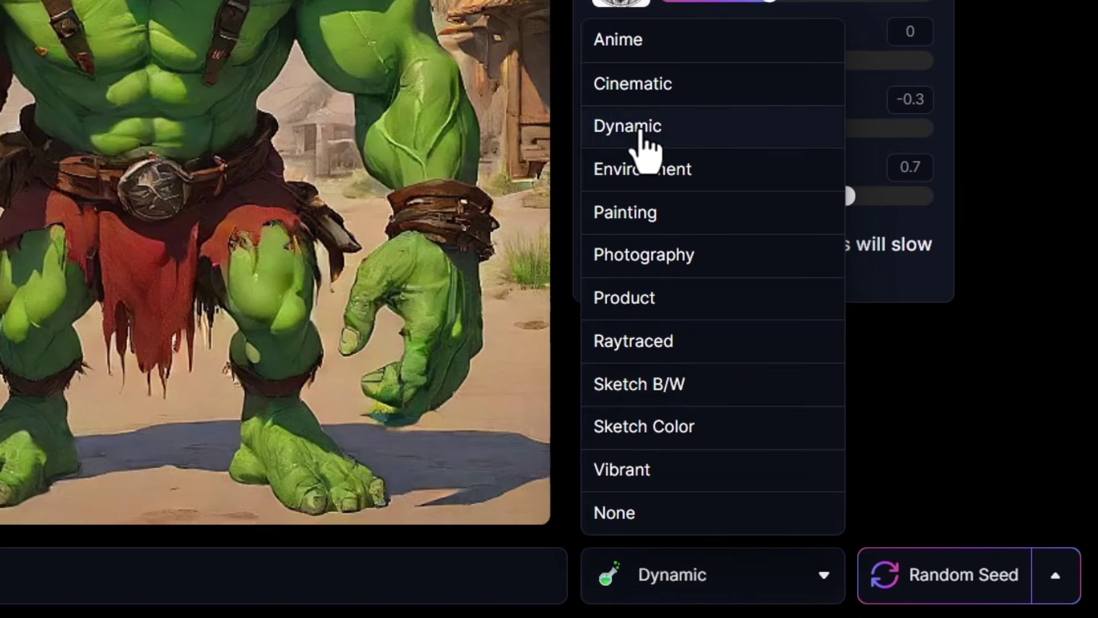
{"action": "left_click", "coordinate": [614, 51]}
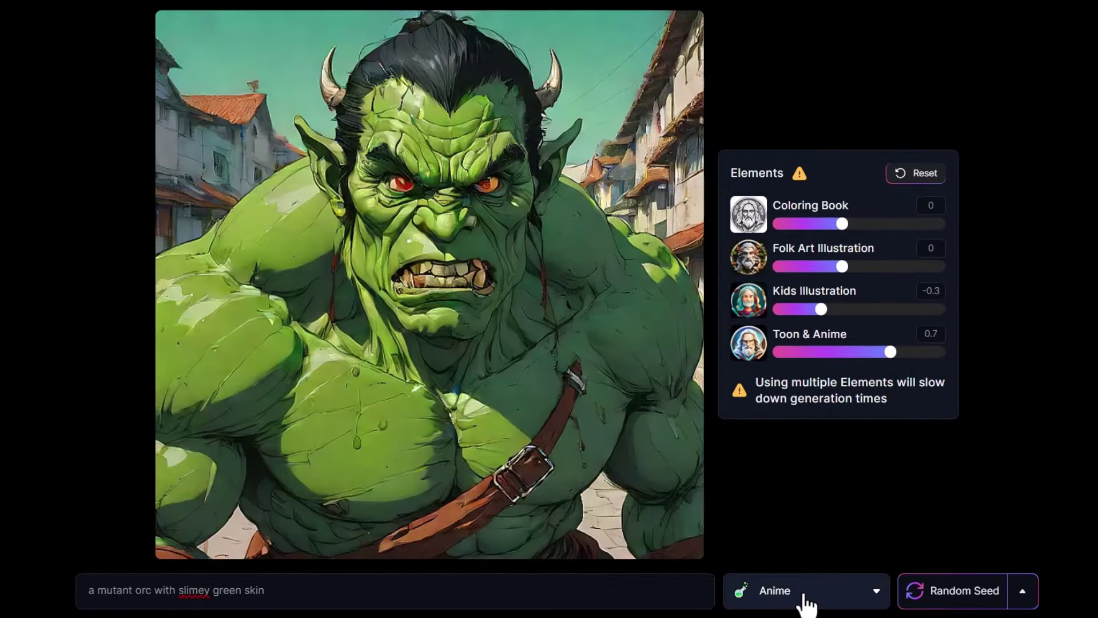
{"action": "left_click", "coordinate": [806, 590]}
{"action": "left_click", "coordinate": [816, 280]}
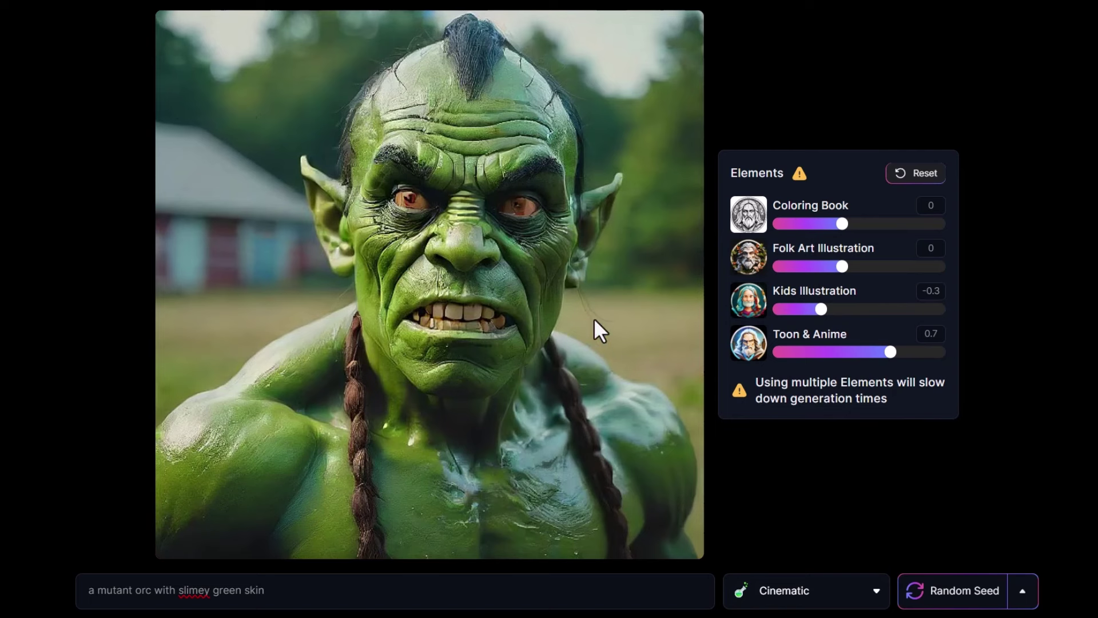
{"action": "left_click", "coordinate": [872, 592]}
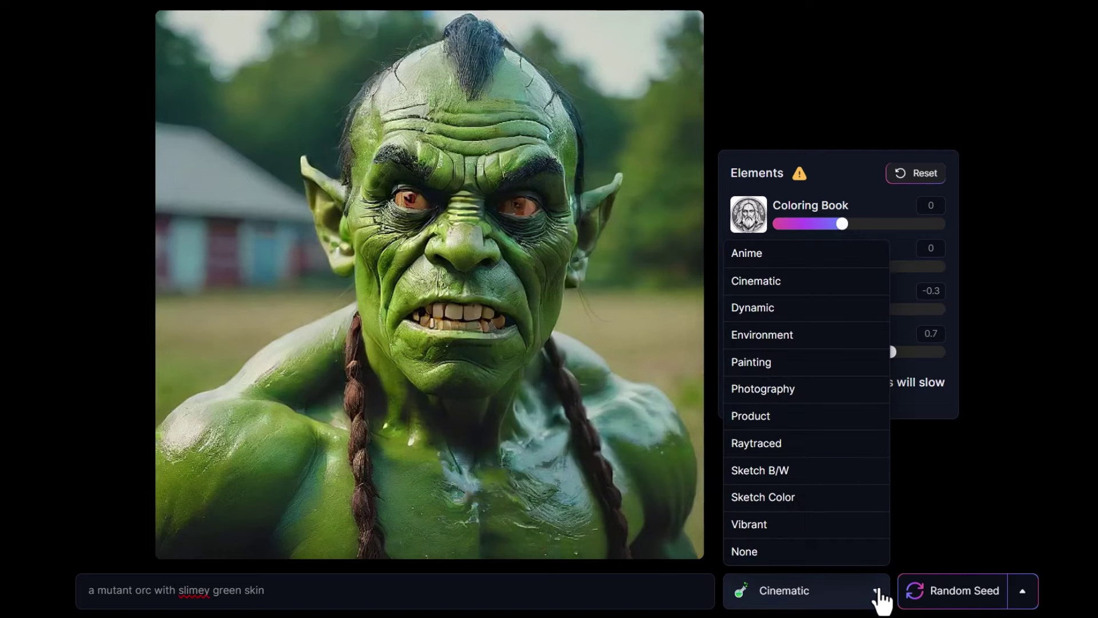
{"action": "left_click", "coordinate": [791, 390]}
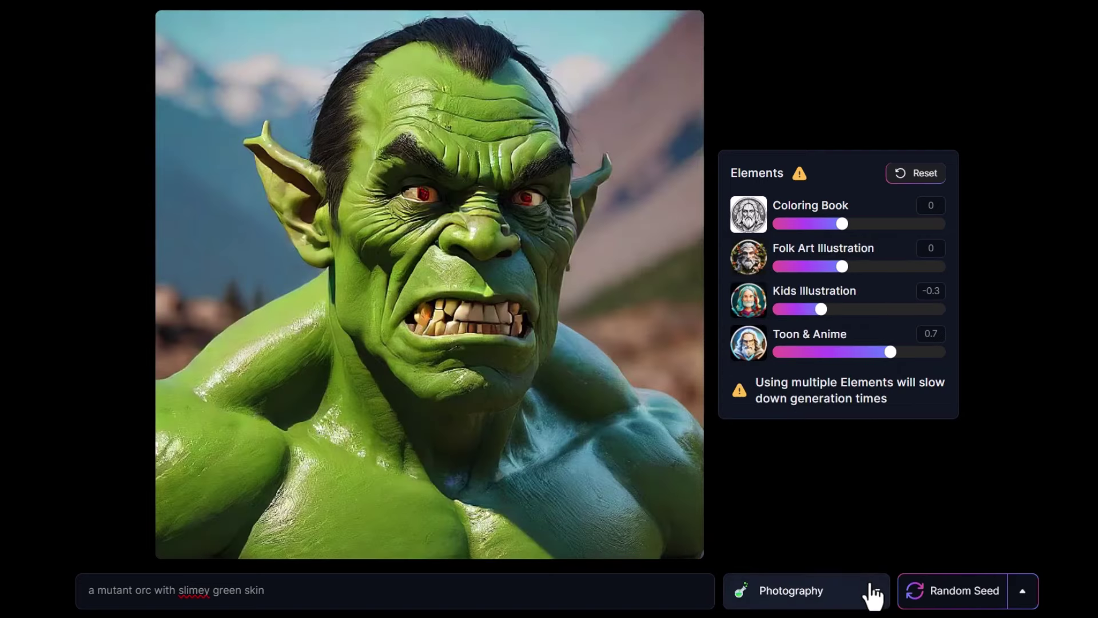
{"action": "left_click", "coordinate": [860, 592]}
{"action": "left_click", "coordinate": [791, 501]}
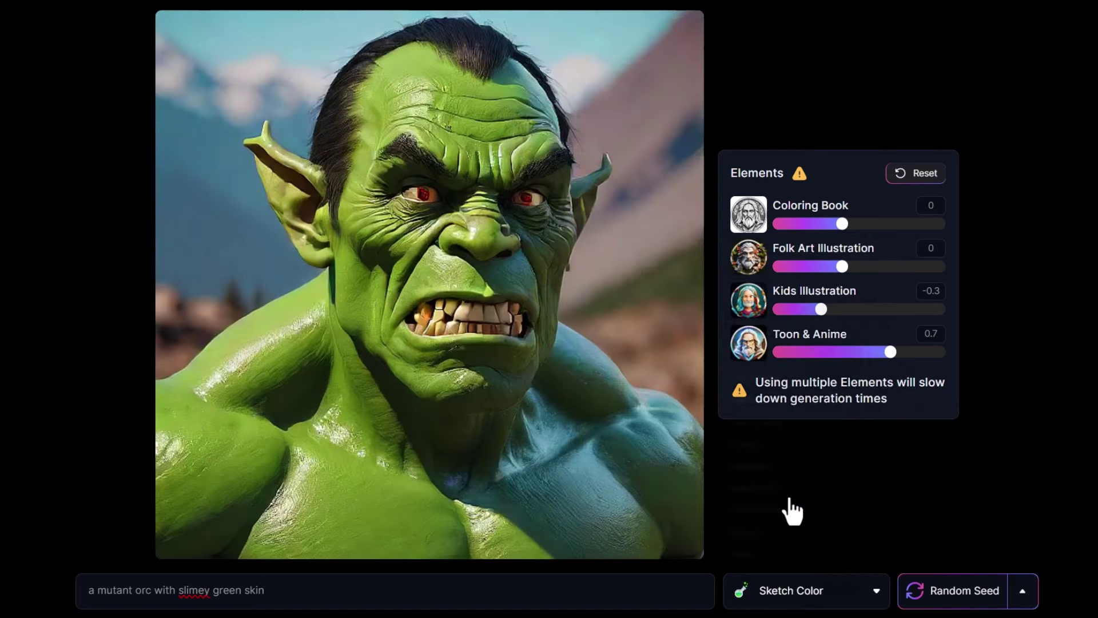
{"action": "left_click", "coordinate": [855, 604]}
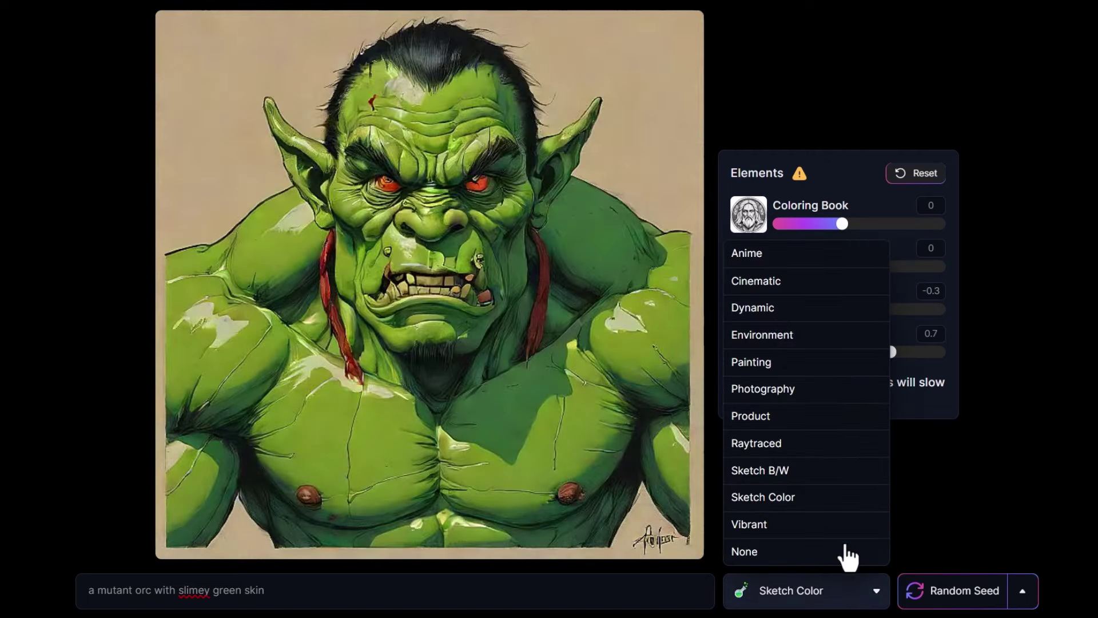
{"action": "left_click", "coordinate": [775, 281]}
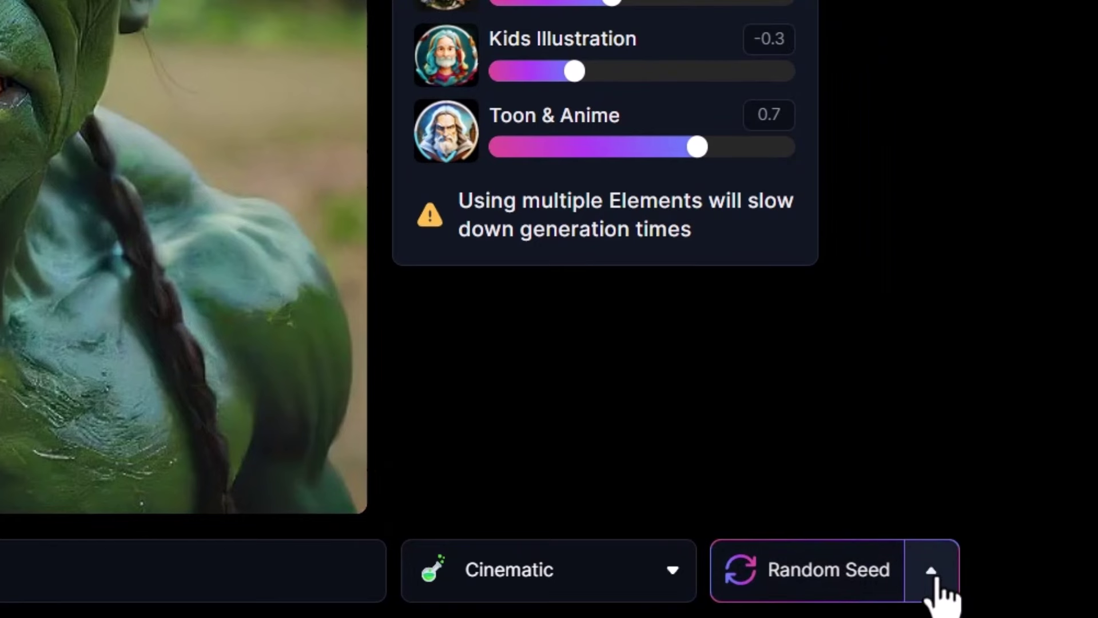
Reveal the current seed value and copy it
{"action": "left_click", "coordinate": [932, 574]}
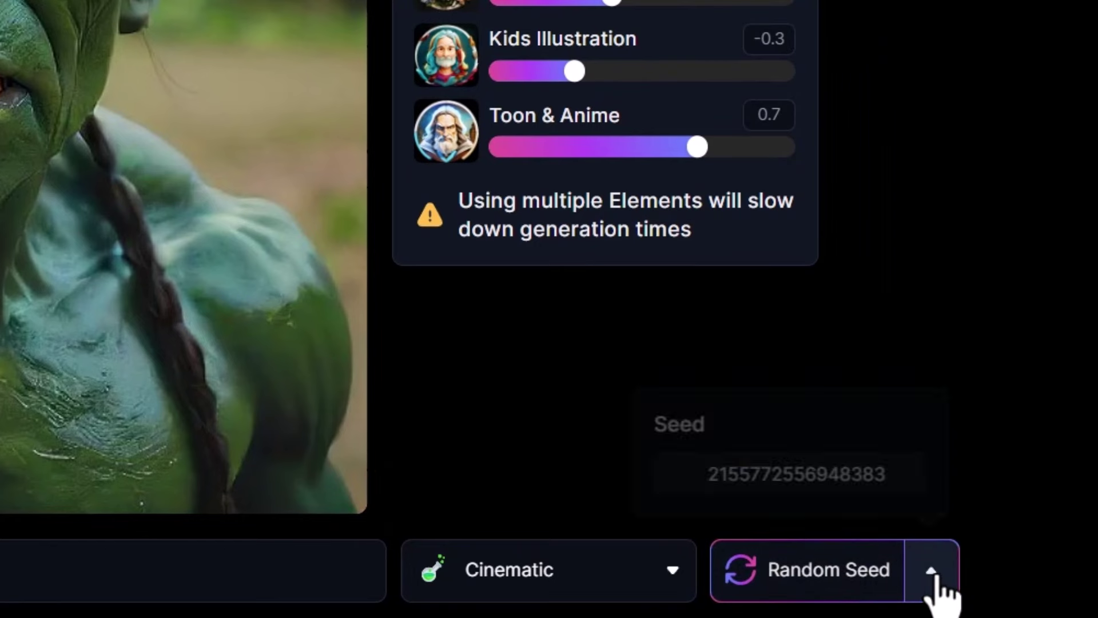
{"action": "left_click_drag", "start_coordinate": [707, 477], "coordinate": [894, 482]}
{"action": "key", "text": "ctrl+c"}
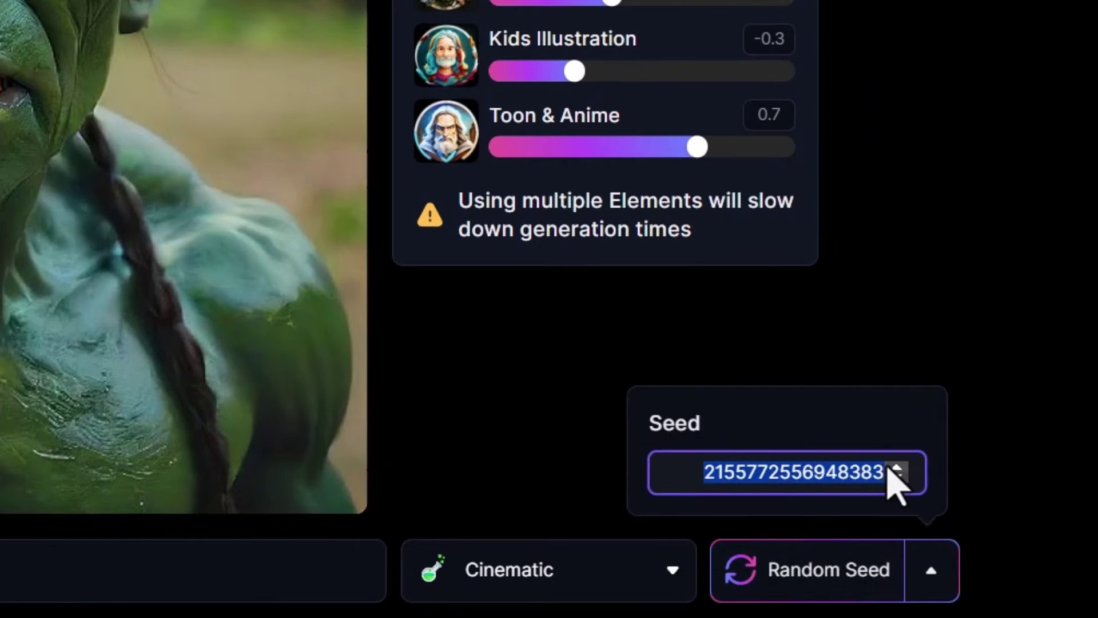
{"action": "right_click", "coordinate": [849, 480]}
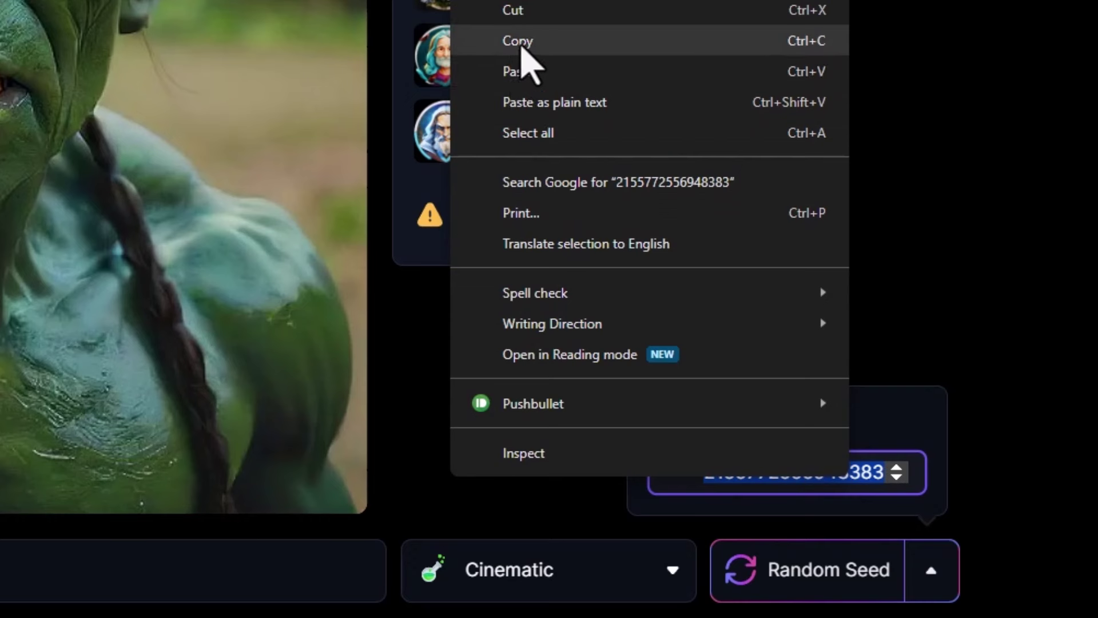
{"action": "left_click", "coordinate": [517, 42]}
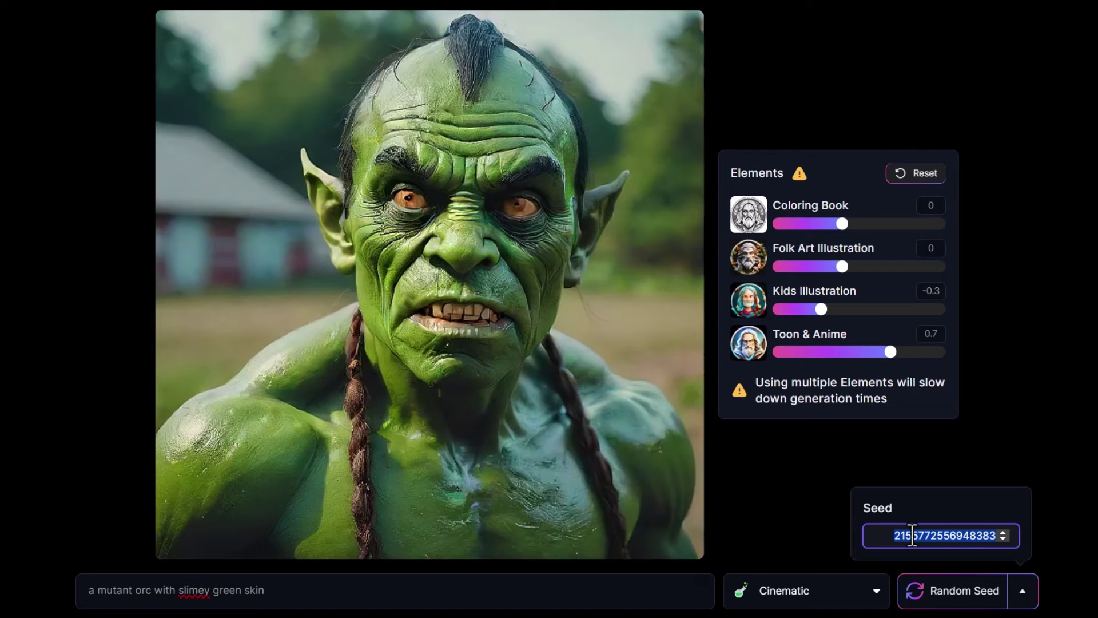
{"action": "left_click", "coordinate": [947, 601]}
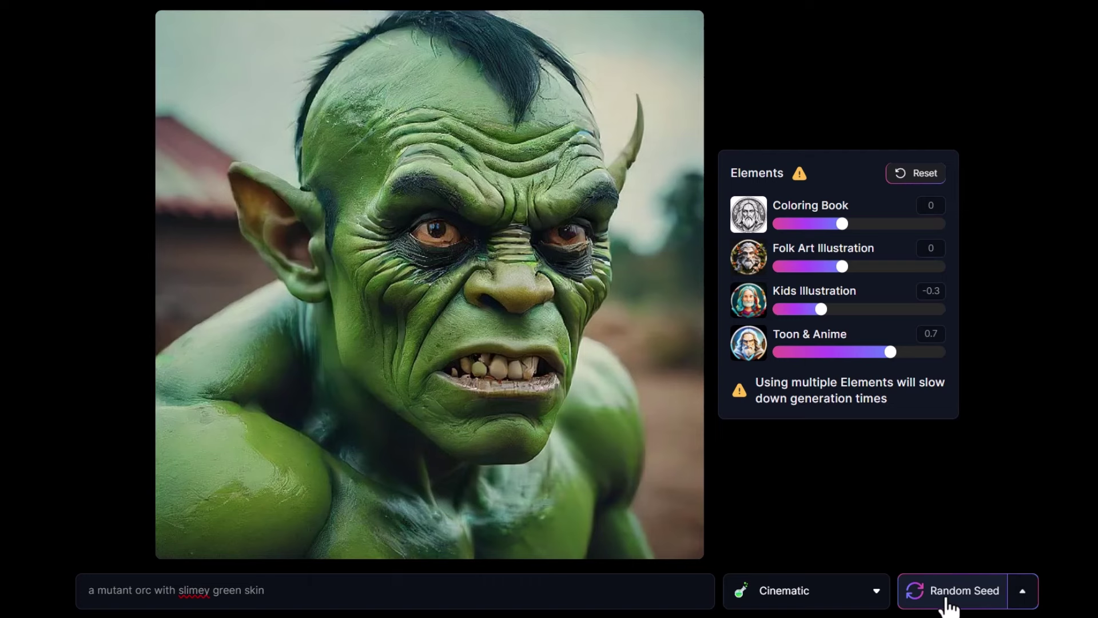
{"action": "left_click", "coordinate": [946, 601]}
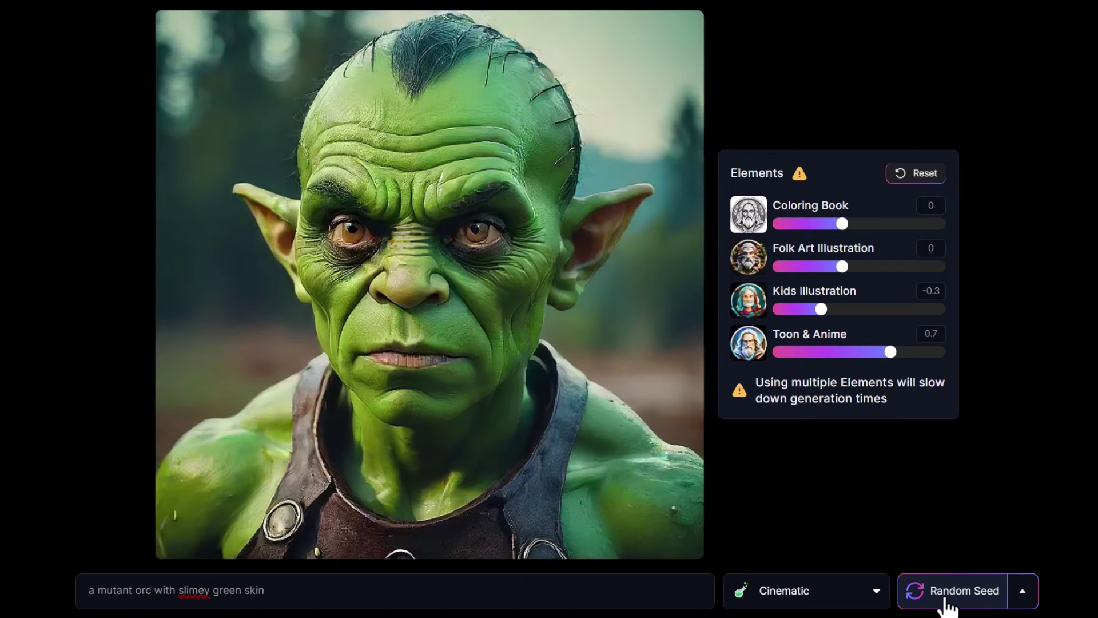
{"action": "left_click", "coordinate": [1023, 592]}
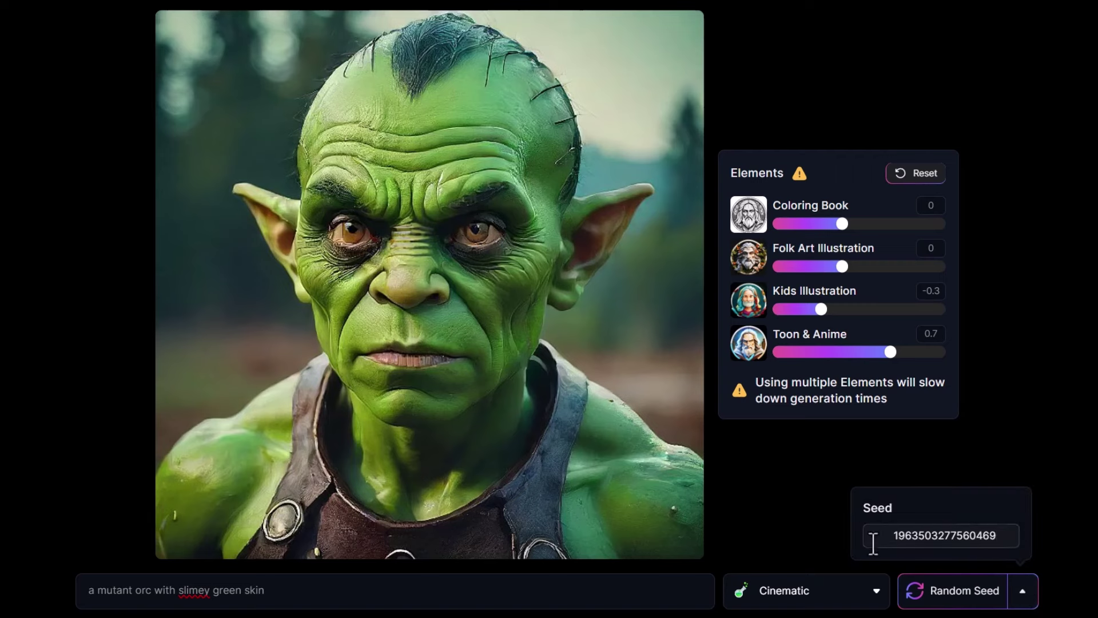
{"action": "left_click_drag", "start_coordinate": [870, 539], "coordinate": [1033, 502]}
{"action": "key", "text": "BackSpace"}
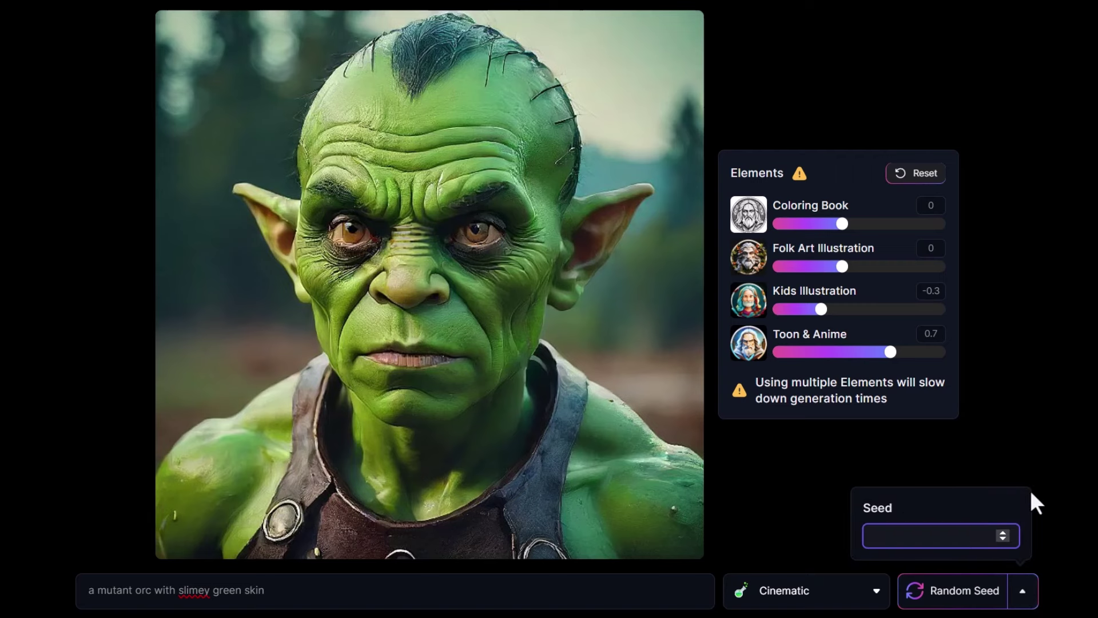
{"action": "key", "text": "ctrl+v"}
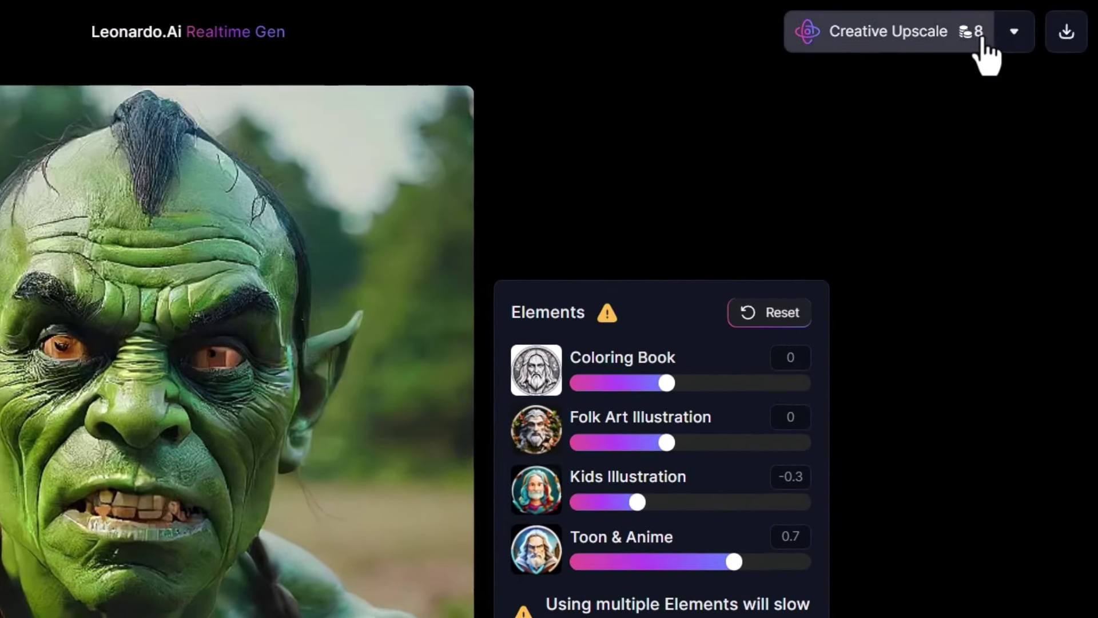
Upscale the orc image using Normal Upscale Mode
{"action": "left_click", "coordinate": [1012, 45]}
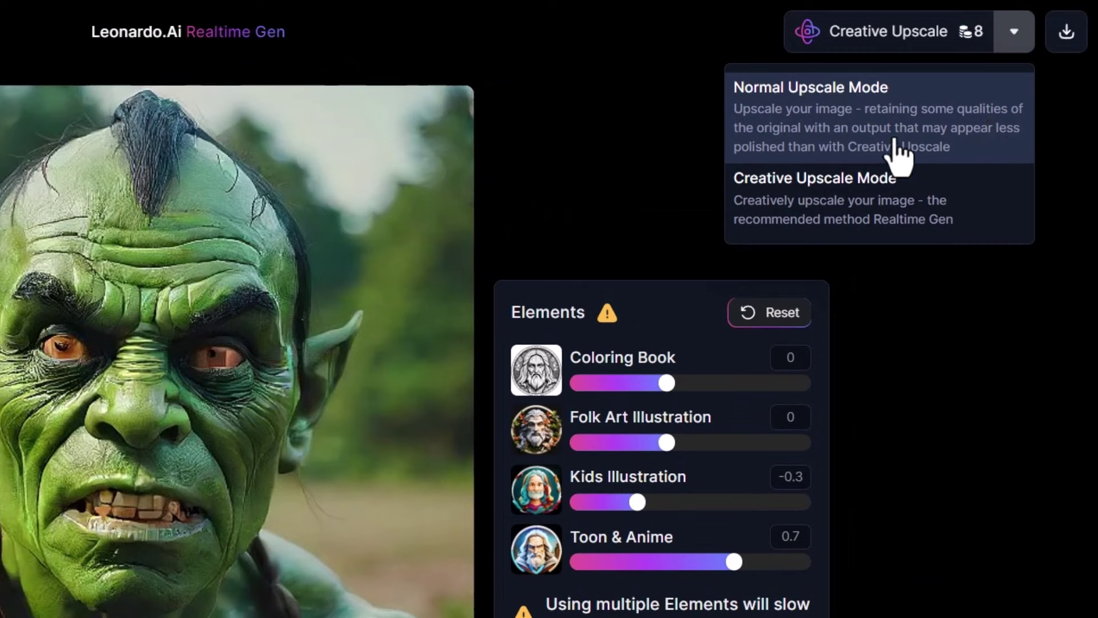
{"action": "left_click", "coordinate": [865, 120]}
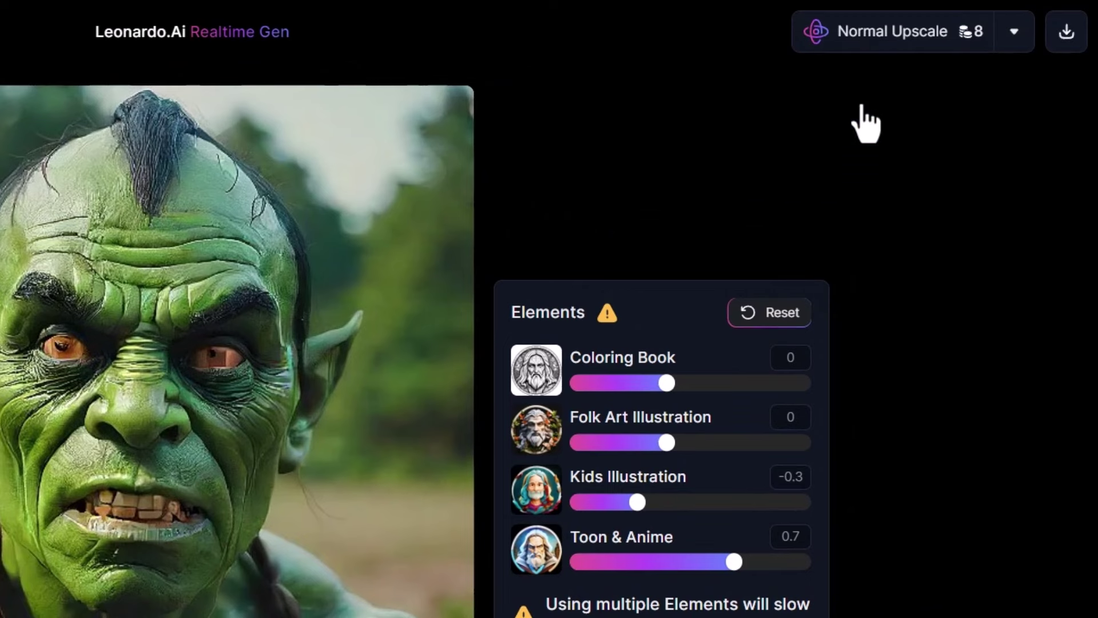
{"action": "left_click", "coordinate": [863, 42]}
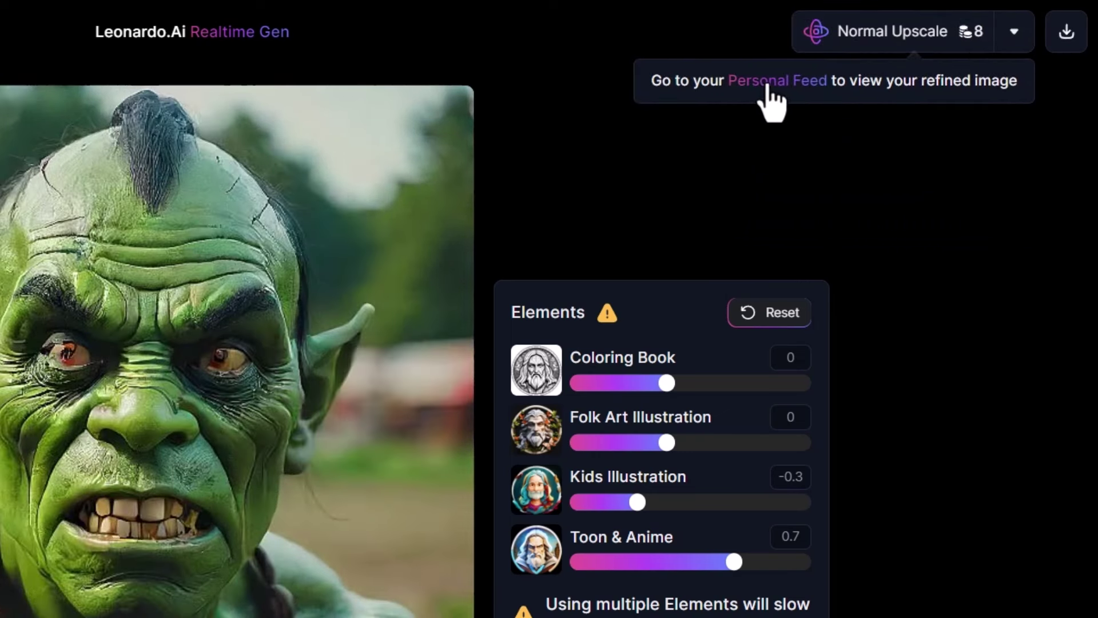
Upscale the orc image again using Creative Upscale Mode
{"action": "left_click", "coordinate": [1013, 40]}
{"action": "left_click", "coordinate": [823, 211]}
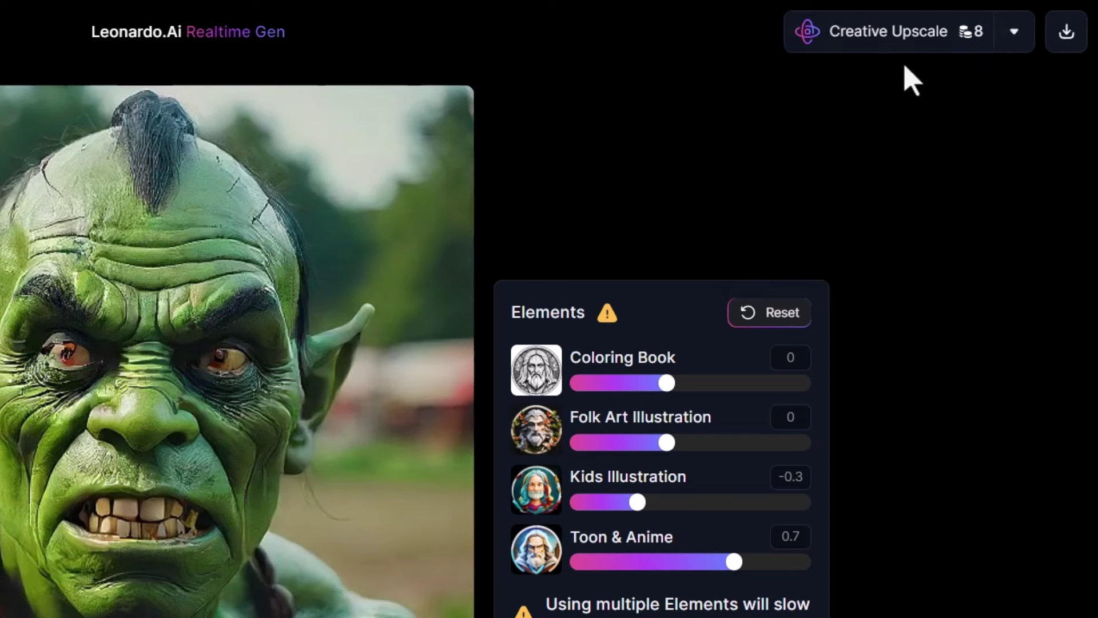
{"action": "left_click", "coordinate": [902, 43]}
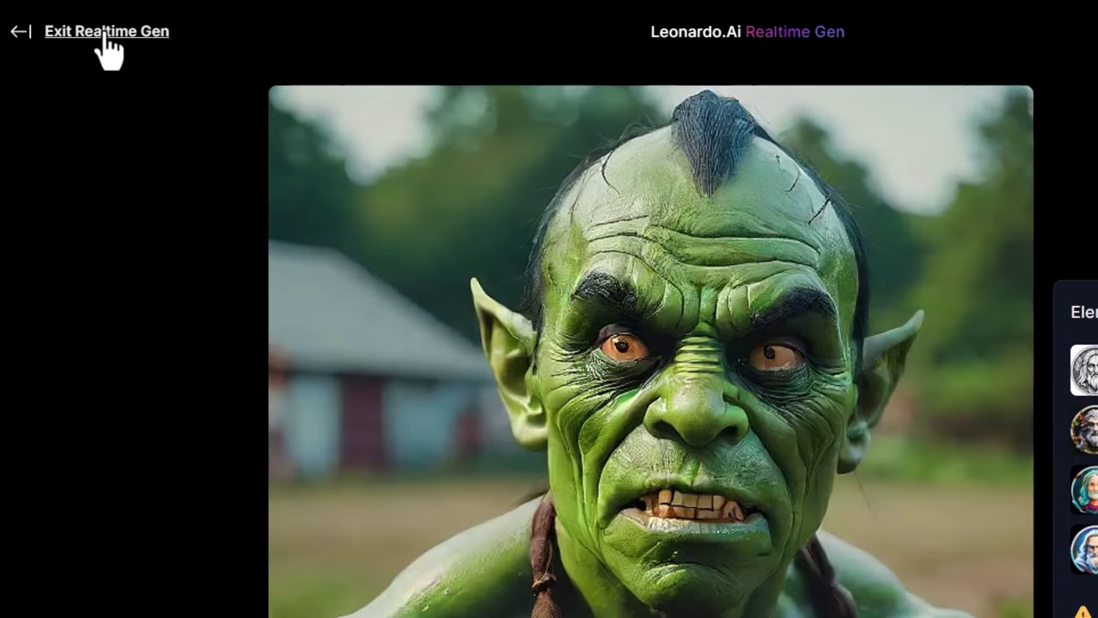
Exit Realtime Gen, go to Personal Feed, and view the upscaled orc at full size
{"action": "left_click", "coordinate": [105, 31]}
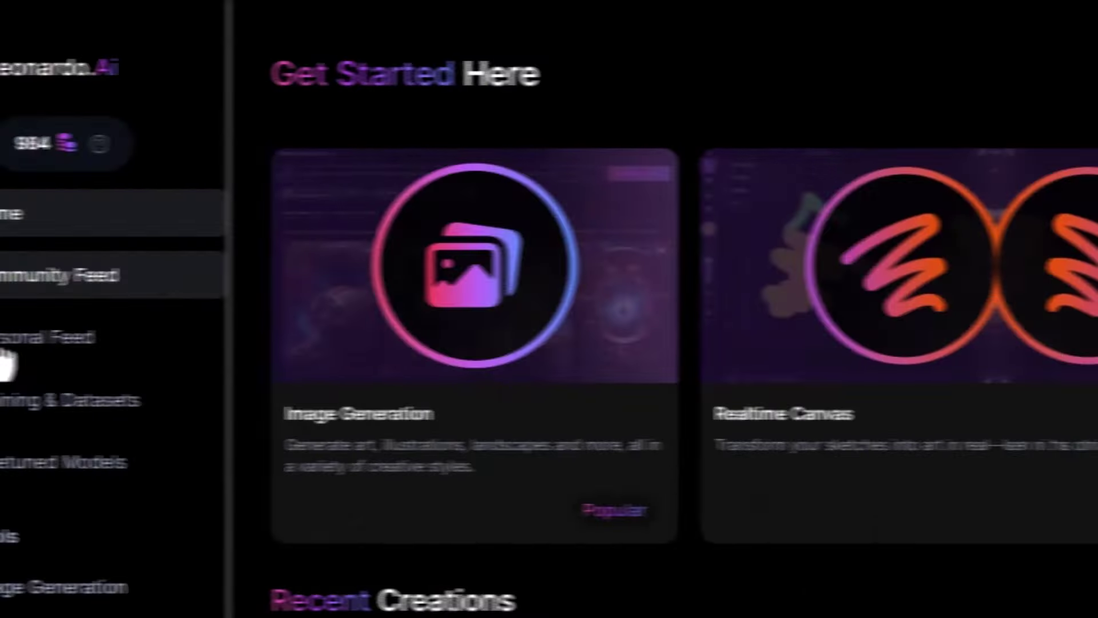
{"action": "left_click", "coordinate": [5, 344]}
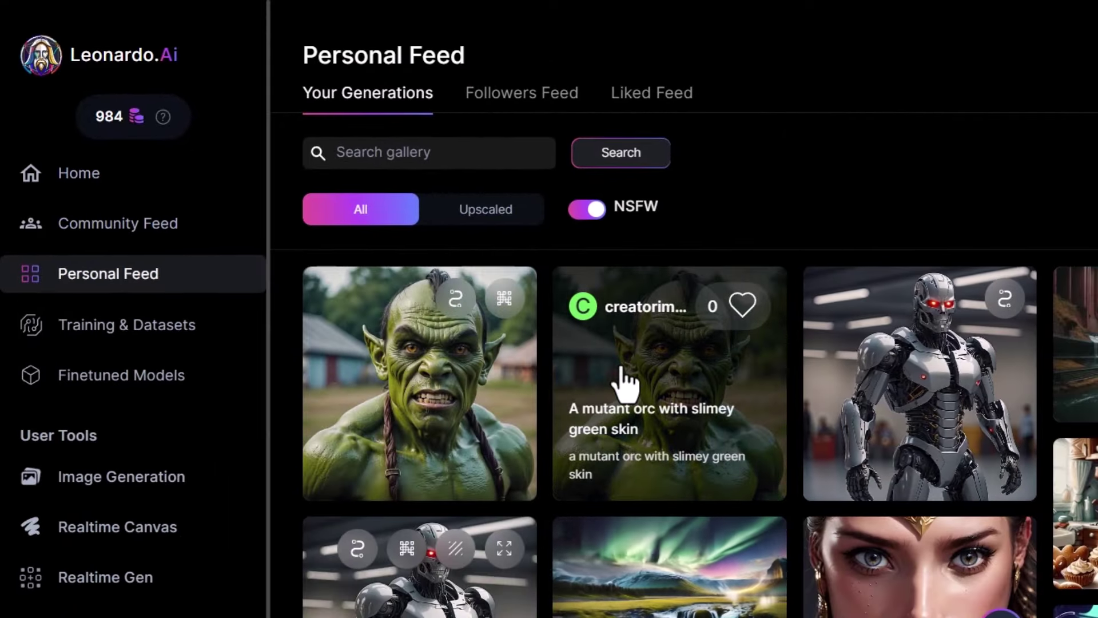
{"action": "left_click", "coordinate": [622, 370]}
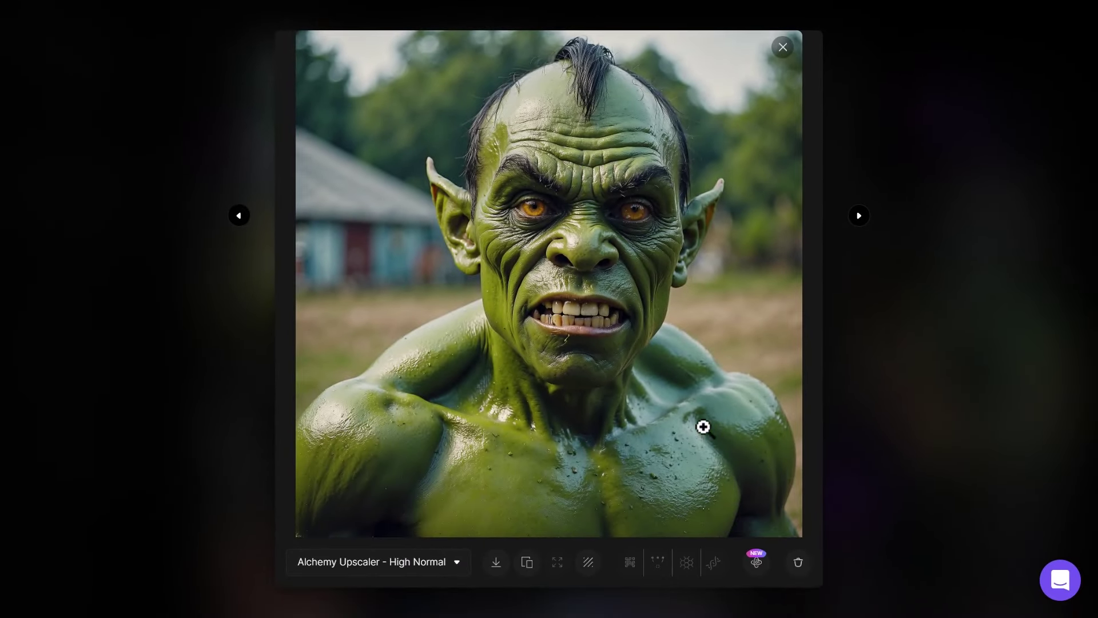
{"action": "left_click", "coordinate": [583, 205]}
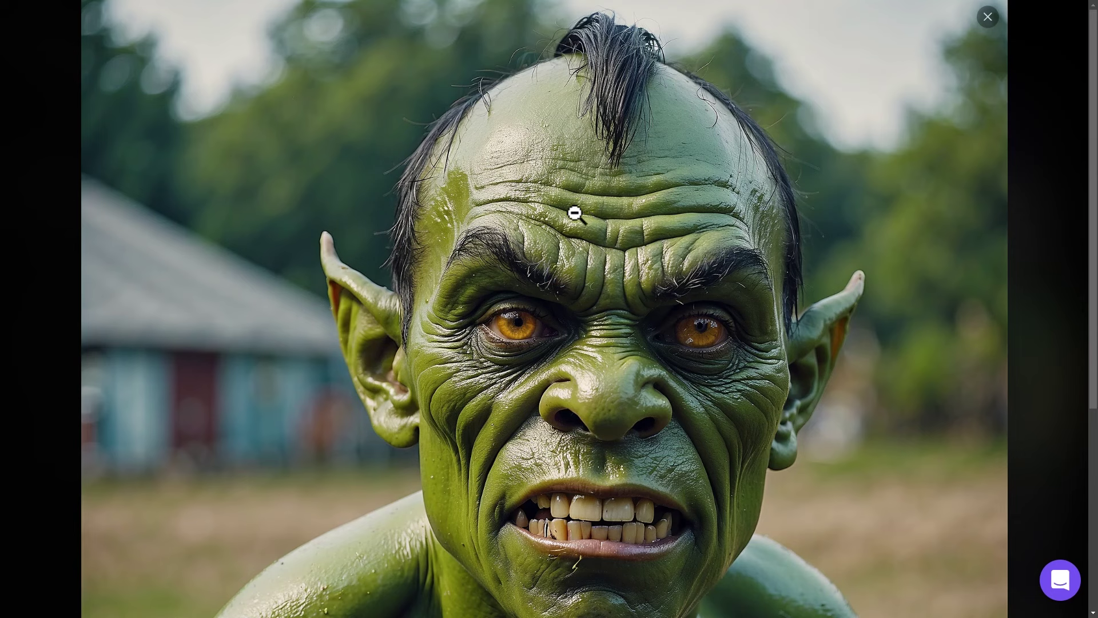
{"action": "scroll", "coordinate": [563, 221], "scroll_direction": "down", "scroll_amount": 3}
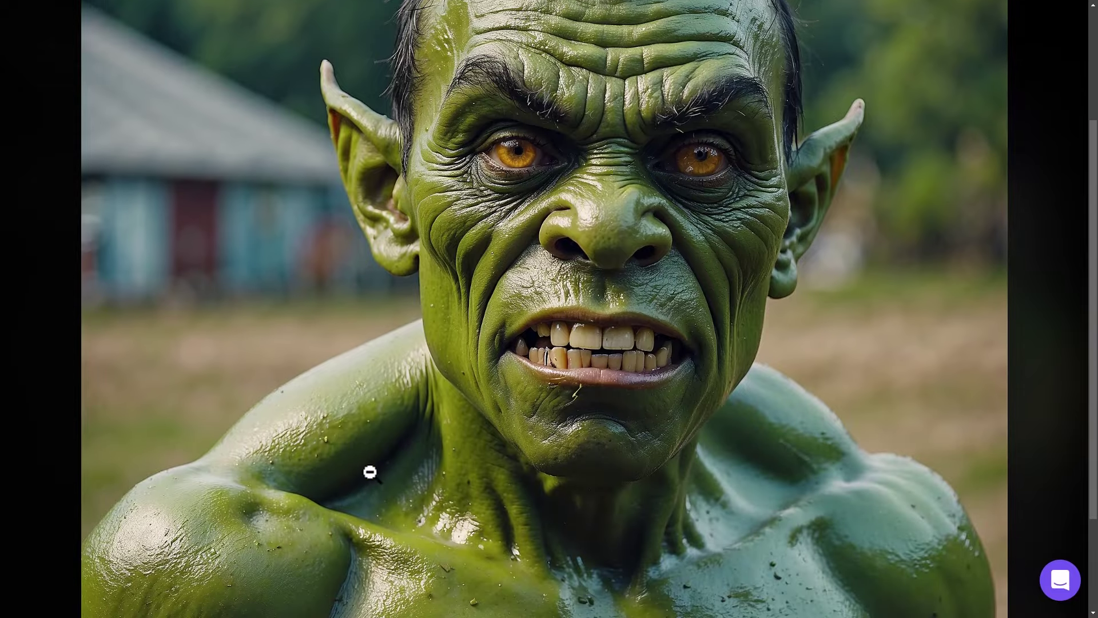
{"action": "scroll", "coordinate": [670, 287], "scroll_direction": "up", "scroll_amount": 2}
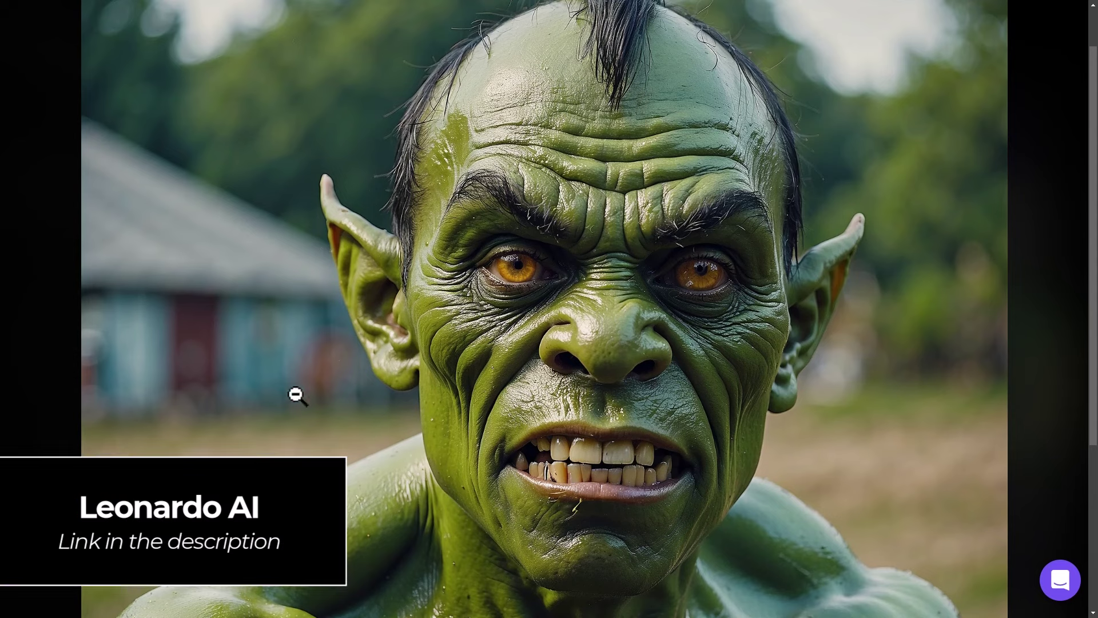
Close the full-size viewer and the first orc's details
{"action": "left_click", "coordinate": [910, 211]}
{"action": "left_click", "coordinate": [988, 30]}
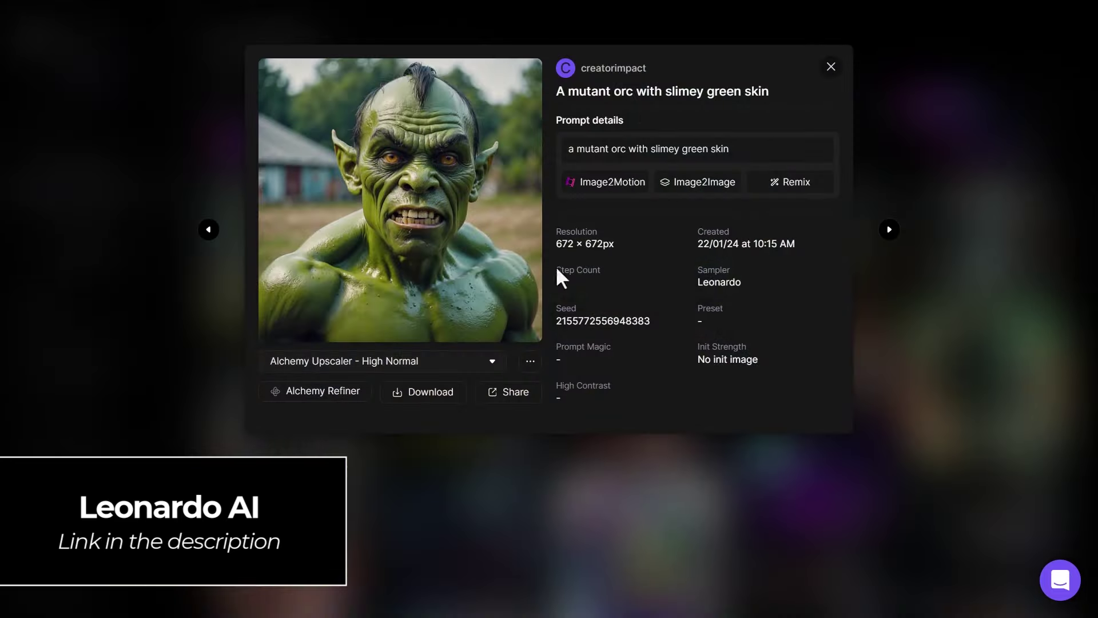
{"action": "left_click", "coordinate": [200, 356]}
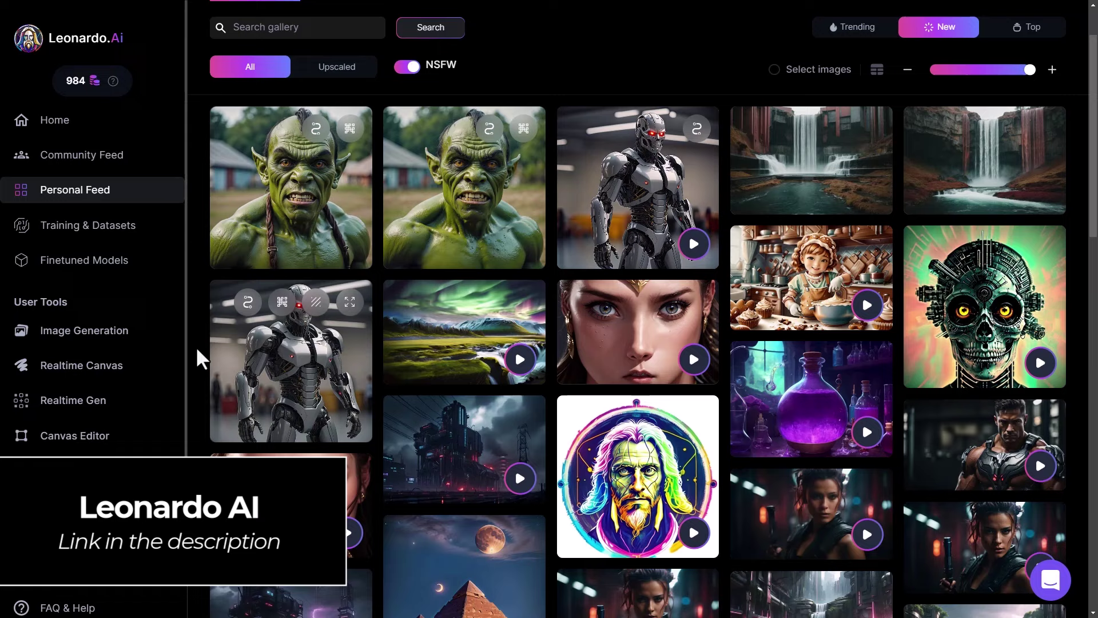
Open the braided orc's details and inspect its image at full size
{"action": "left_click", "coordinate": [264, 182]}
{"action": "left_click", "coordinate": [437, 203]}
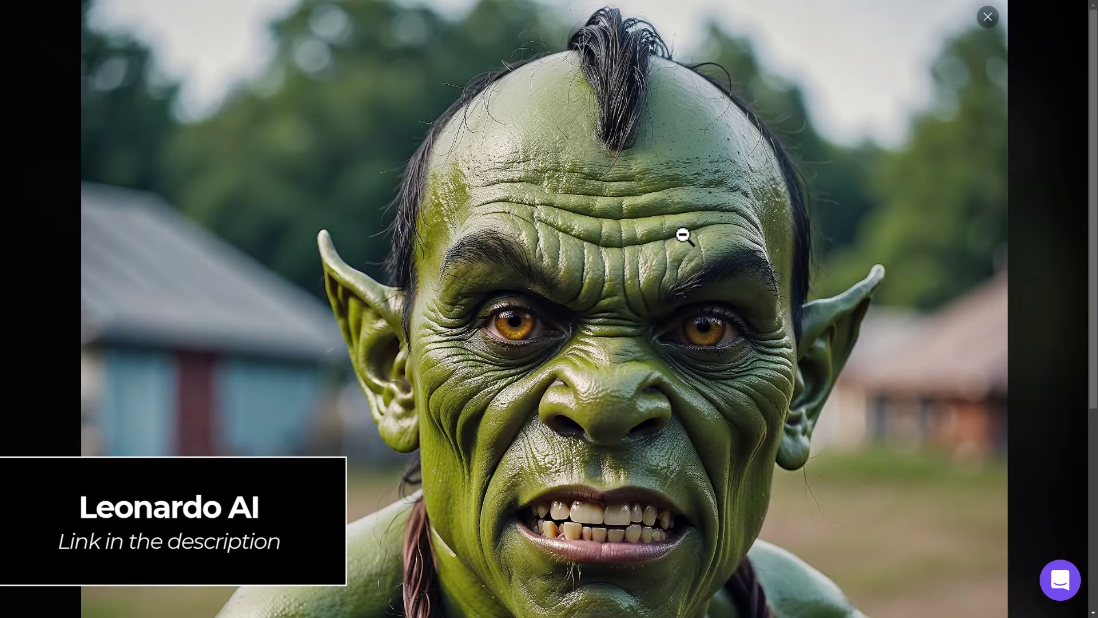
{"action": "scroll", "coordinate": [681, 235], "scroll_direction": "down", "scroll_amount": 1}
{"action": "scroll", "coordinate": [677, 246], "scroll_direction": "up", "scroll_amount": 1}
{"action": "left_click", "coordinate": [988, 17]}
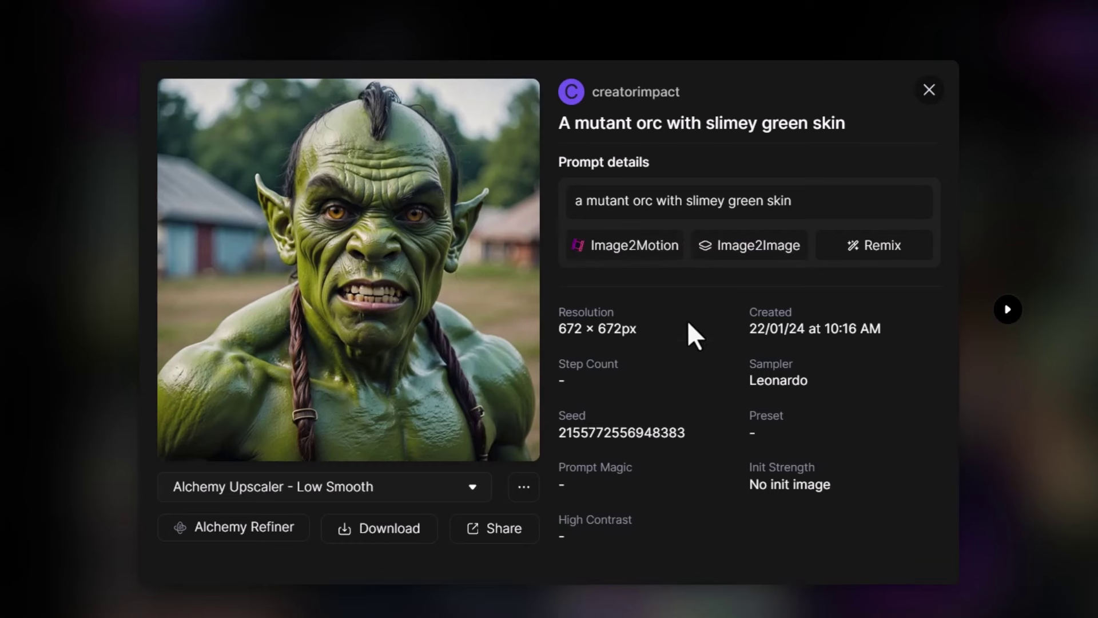
Generate an Image2Motion video of the braided orc at Motion Strength 6 with visibility toggled
{"action": "left_click", "coordinate": [626, 252]}
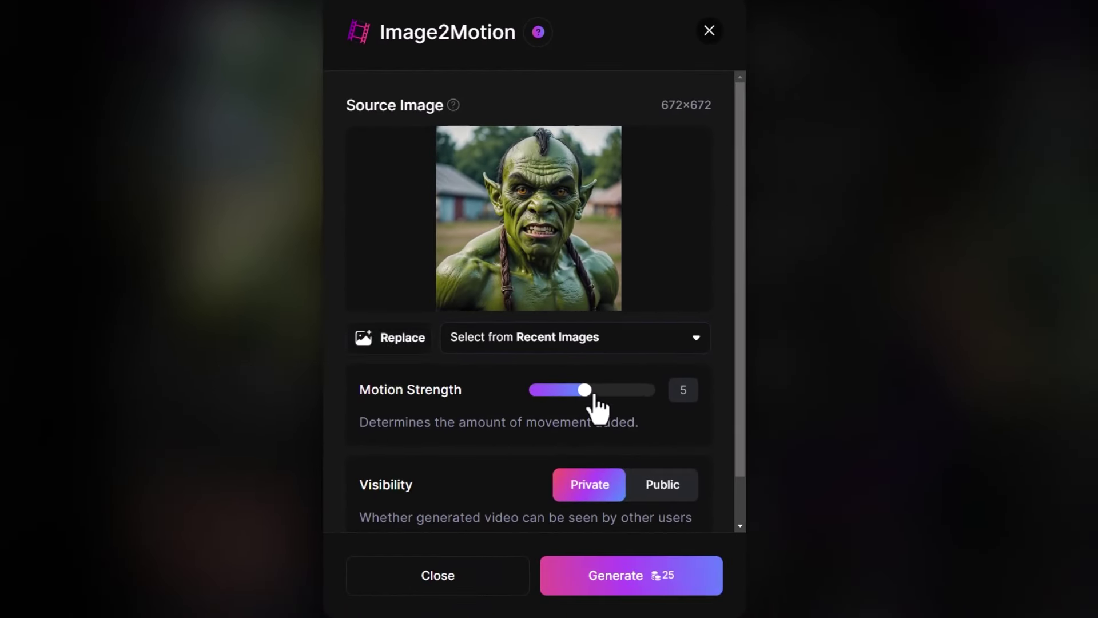
{"action": "scroll", "coordinate": [609, 407], "scroll_direction": "down", "scroll_amount": 1}
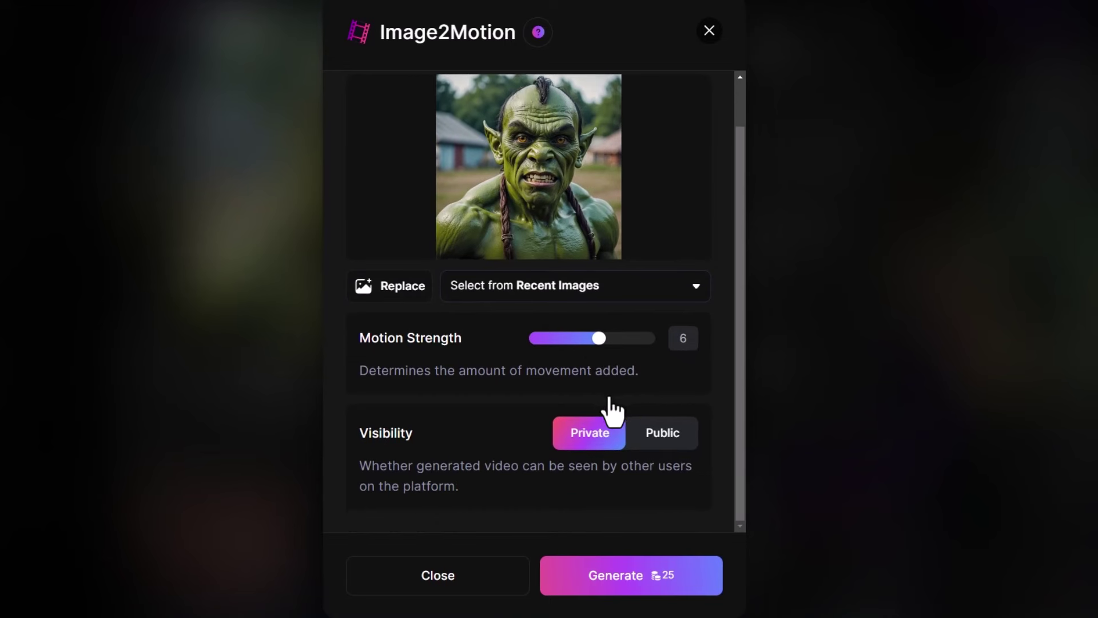
{"action": "left_click", "coordinate": [666, 434]}
{"action": "left_click", "coordinate": [599, 578]}
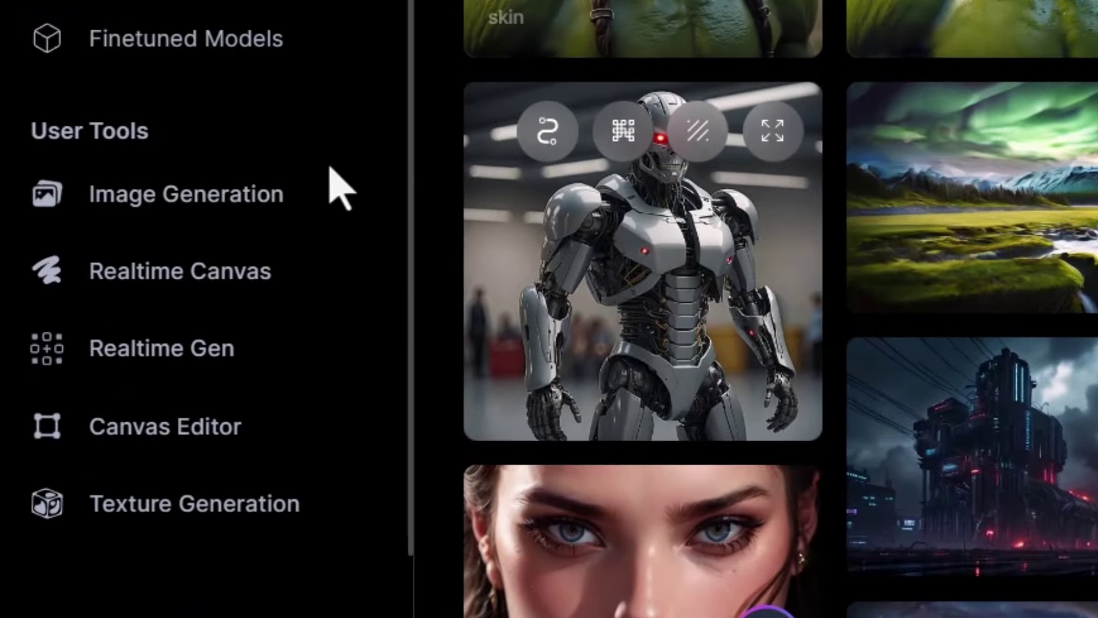
On Image Generation, start background removal on the orc image and show the More Image Upscalers options
{"action": "left_click", "coordinate": [203, 212]}
{"action": "scroll", "coordinate": [343, 360], "scroll_direction": "down", "scroll_amount": 5}
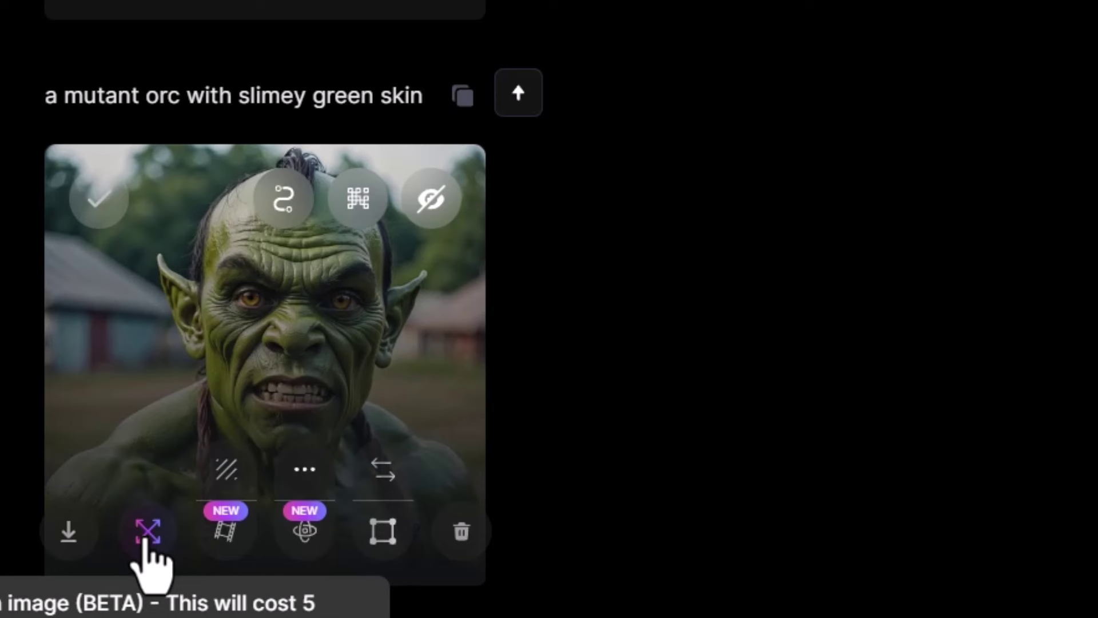
{"action": "left_click", "coordinate": [223, 480]}
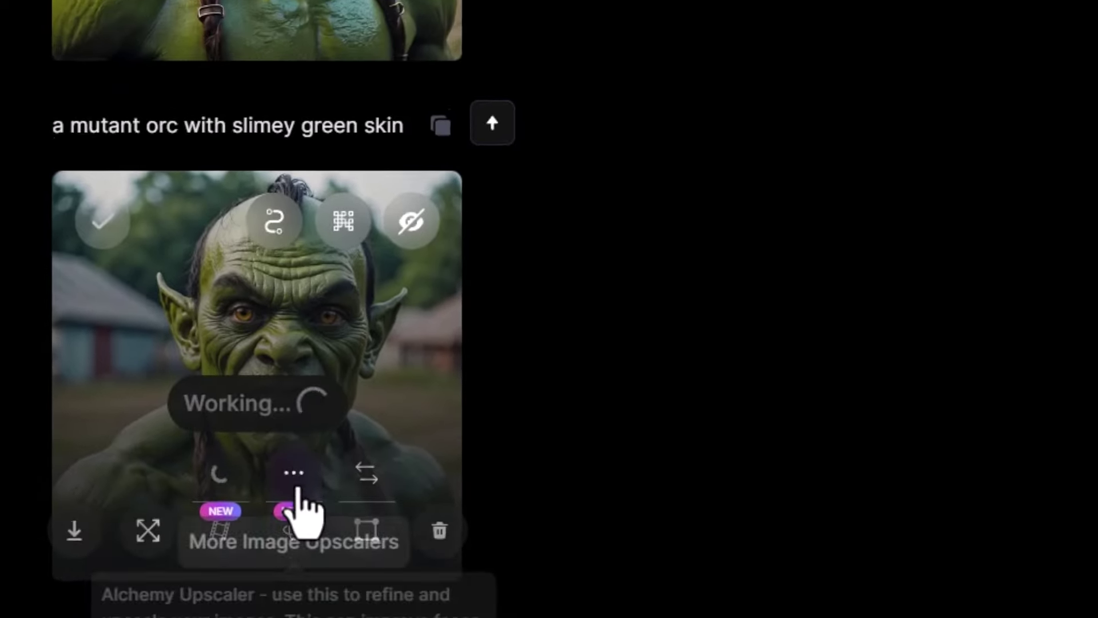
{"action": "left_click", "coordinate": [297, 488]}
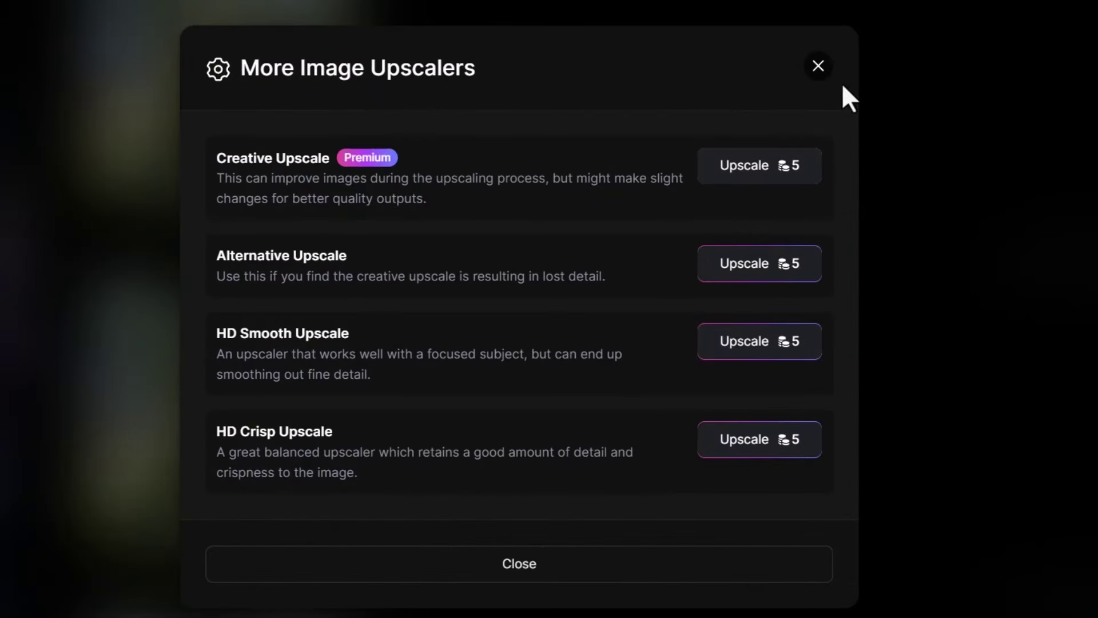
Close the More Image Upscalers dialog and return to the top of Generation History
{"action": "left_click", "coordinate": [818, 65]}
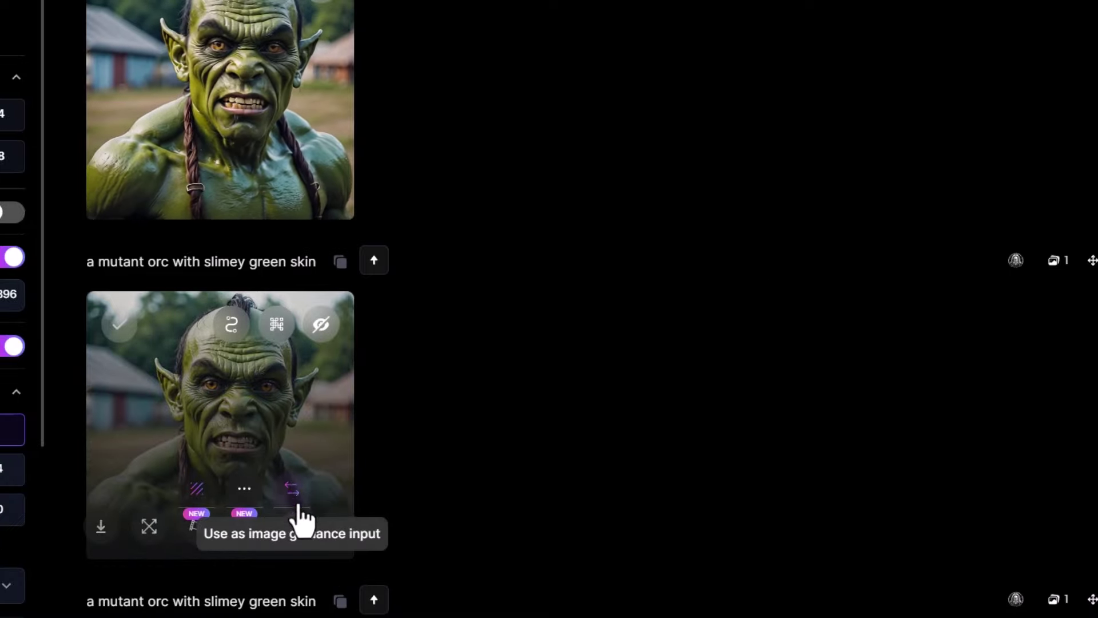
{"action": "scroll", "coordinate": [876, 252], "scroll_direction": "up", "scroll_amount": 4}
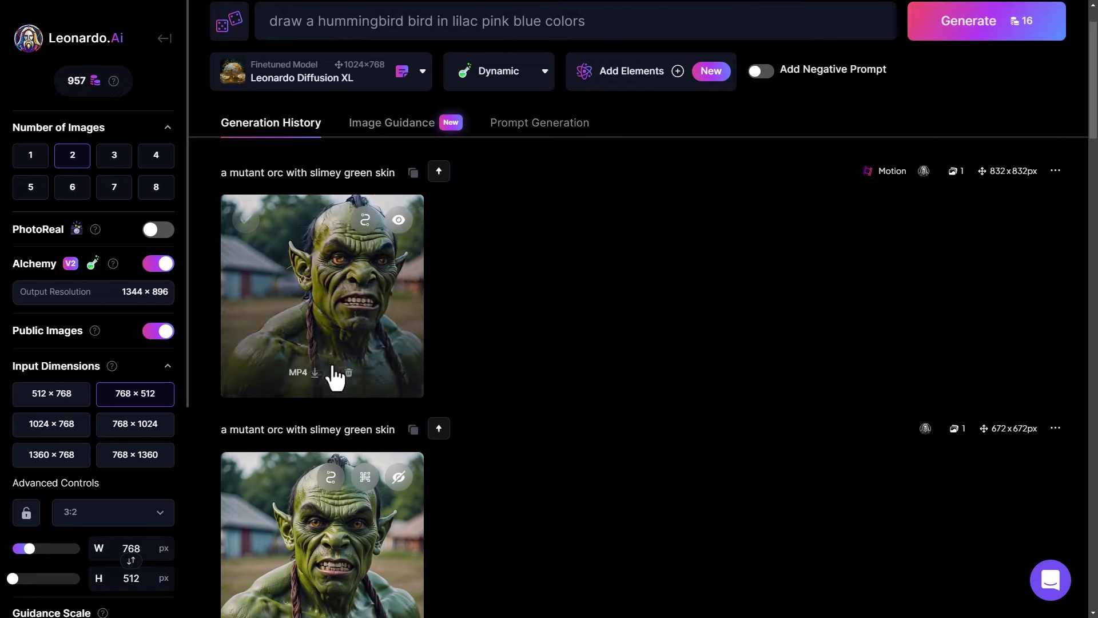
Open the Elements library from Add Elements at the top of the page
{"action": "scroll", "coordinate": [362, 376], "scroll_direction": "down", "scroll_amount": 4}
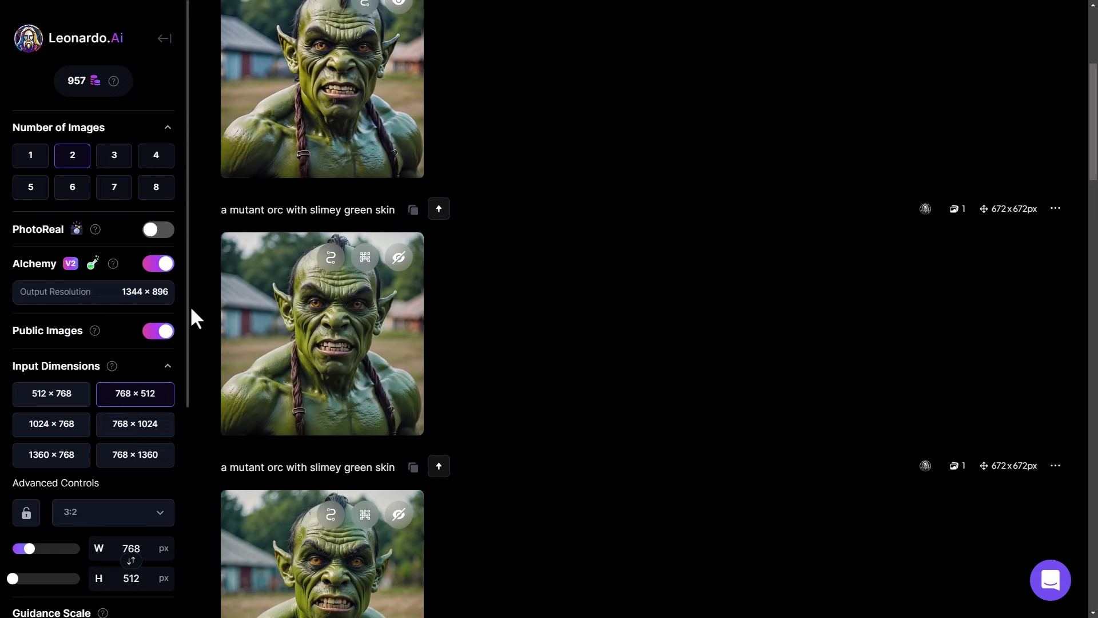
{"action": "scroll", "coordinate": [212, 327], "scroll_direction": "up", "scroll_amount": 4}
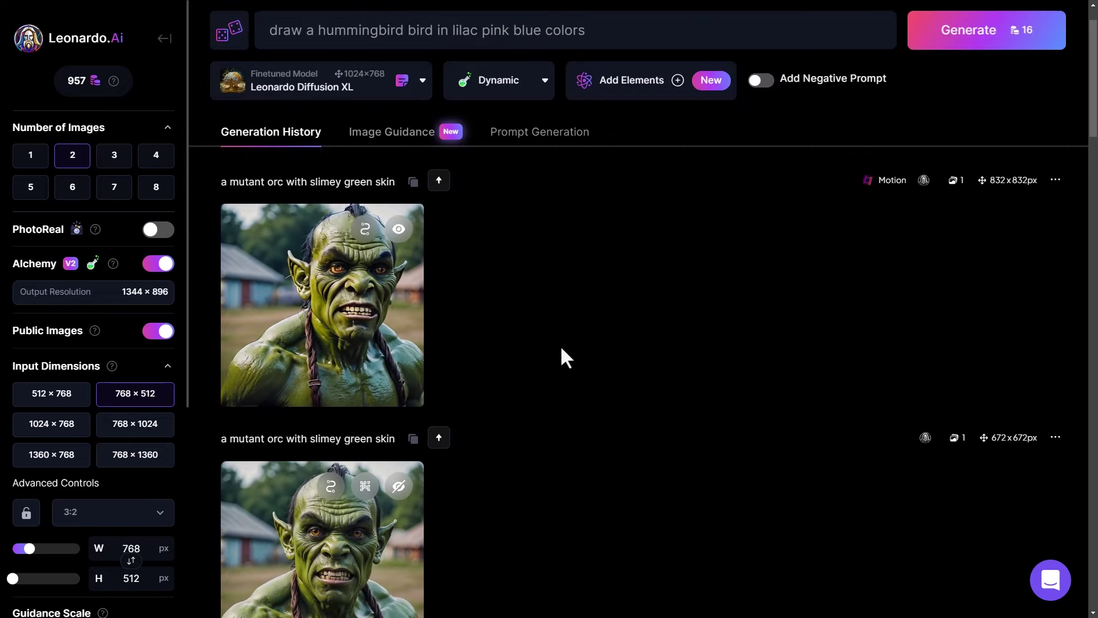
{"action": "scroll", "coordinate": [658, 257], "scroll_direction": "up", "scroll_amount": 1}
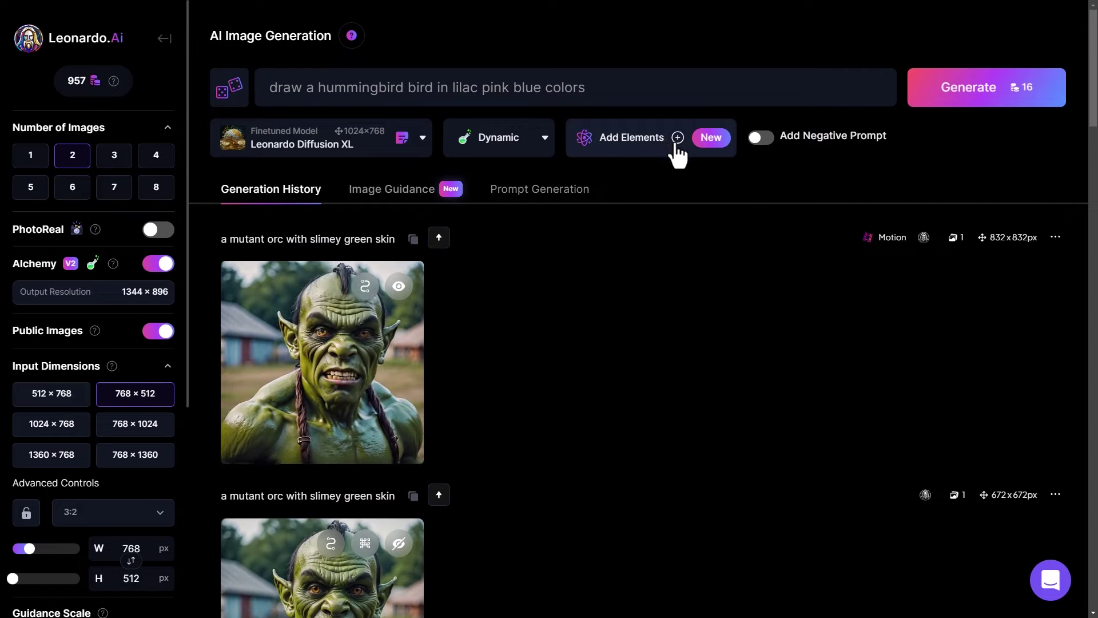
{"action": "left_click", "coordinate": [676, 144]}
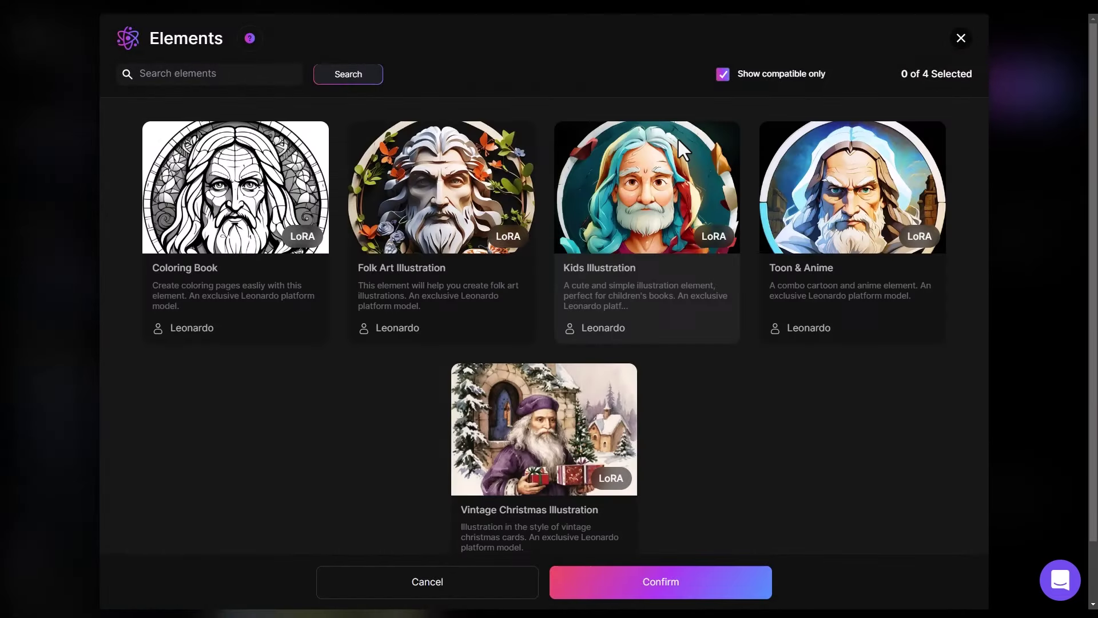